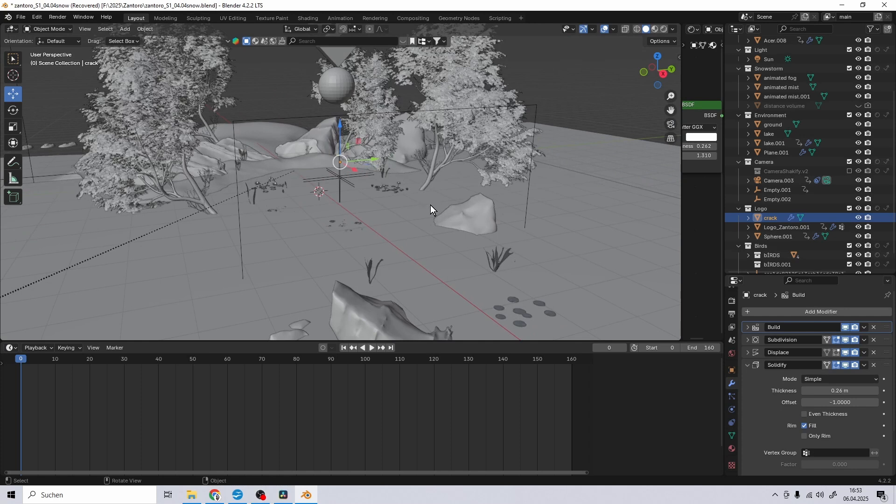
Enlarge the node editor beside the camera view and switch it from the object shader to the World shader.
middle_click_drag(430, 205, 447, 203)
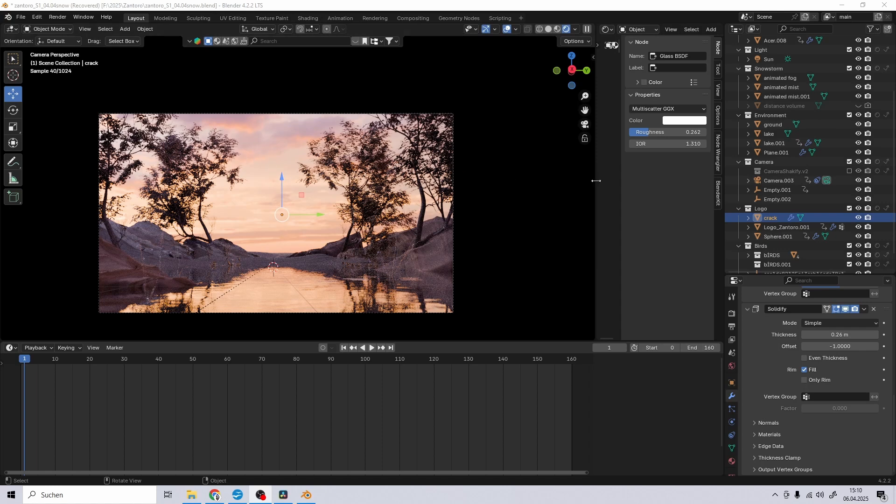
left_click_drag(596, 183, 292, 182)
left_click(344, 32)
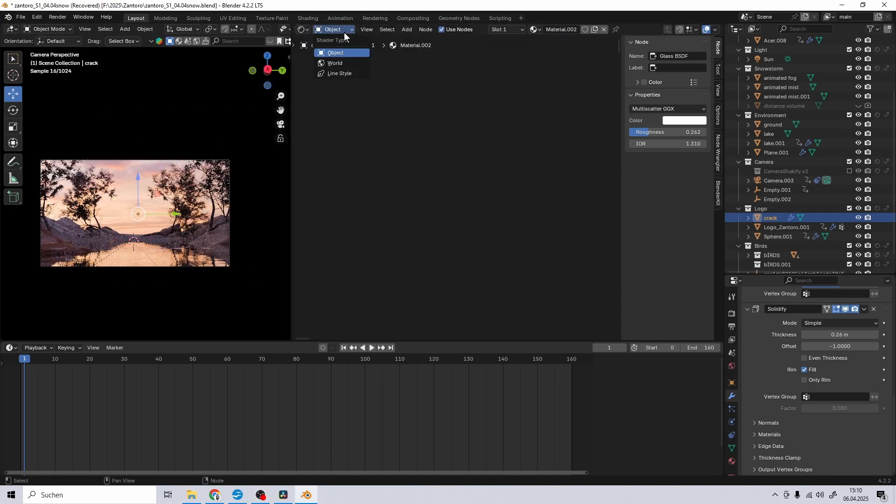
left_click(336, 64)
scroll(373, 163, "down", 5)
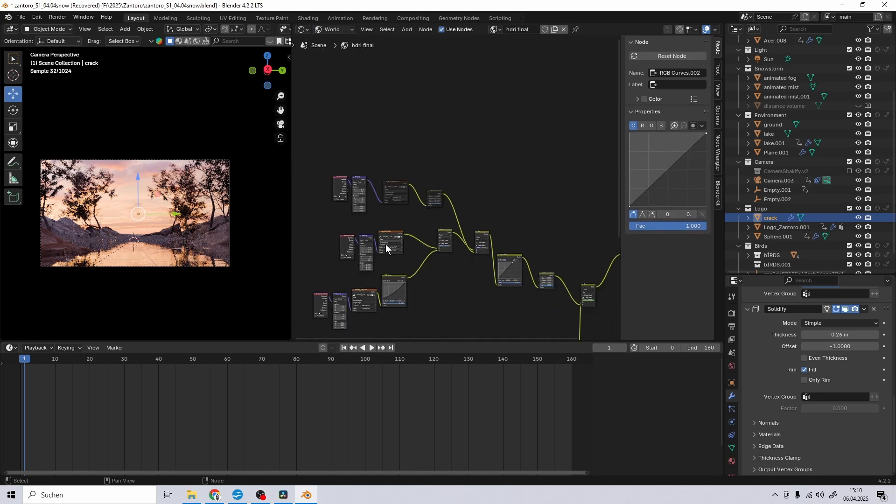
Select the mapping and texture nodes of the alps_field_4k and minedump_flats_4k HDRI branches in the World node tree.
scroll(465, 89, "up", 5)
scroll(483, 209, "up", 5)
middle_click_drag(469, 105, 481, 155)
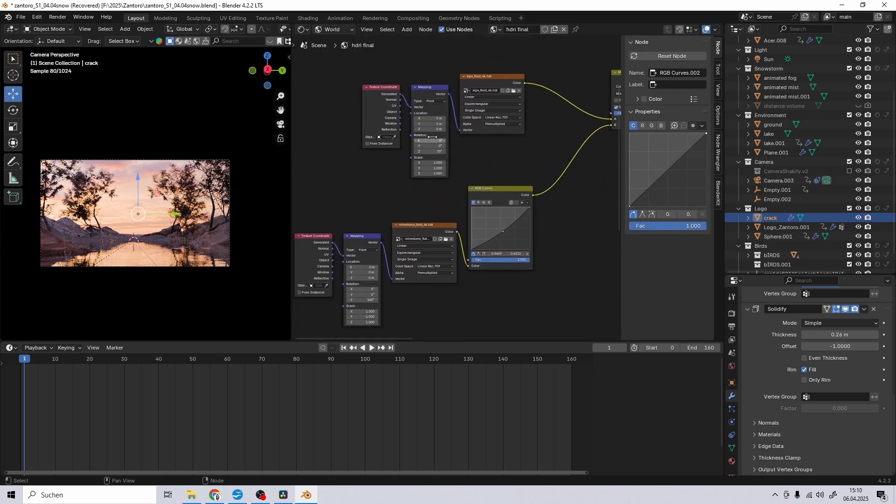
scroll(467, 161, "down", 3)
left_click_drag(318, 96, 494, 298)
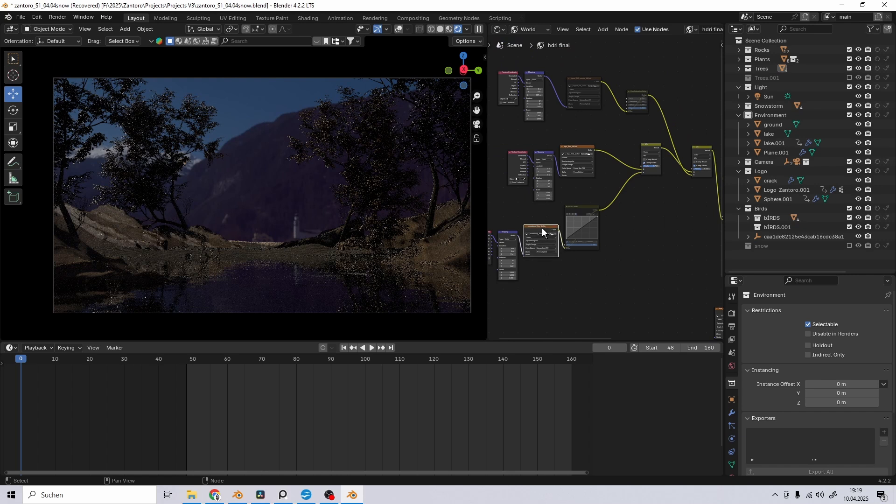
Toggle muting on the RGB Curves node after the minedump_flats_4k texture to compare its effect on the sky.
left_click(577, 209)
middle_click_drag(641, 198, 703, 190)
left_click(684, 192, "shift")
scroll(648, 200, "up", 4)
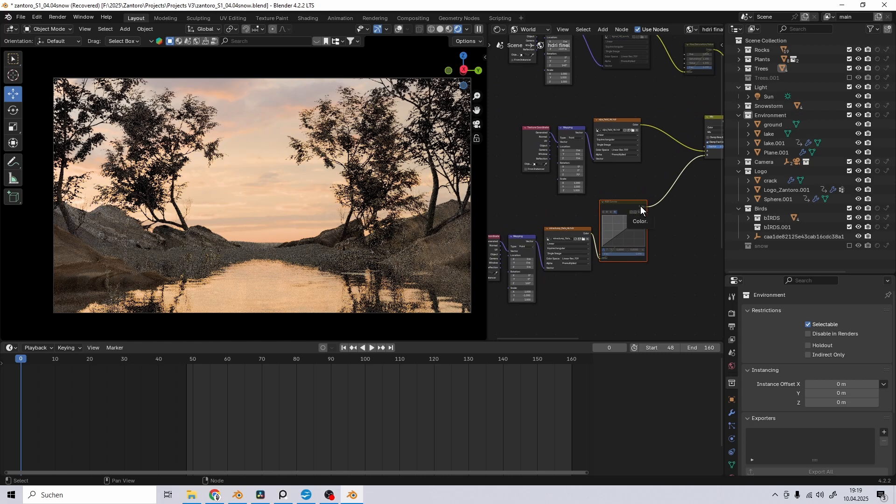
key("m")
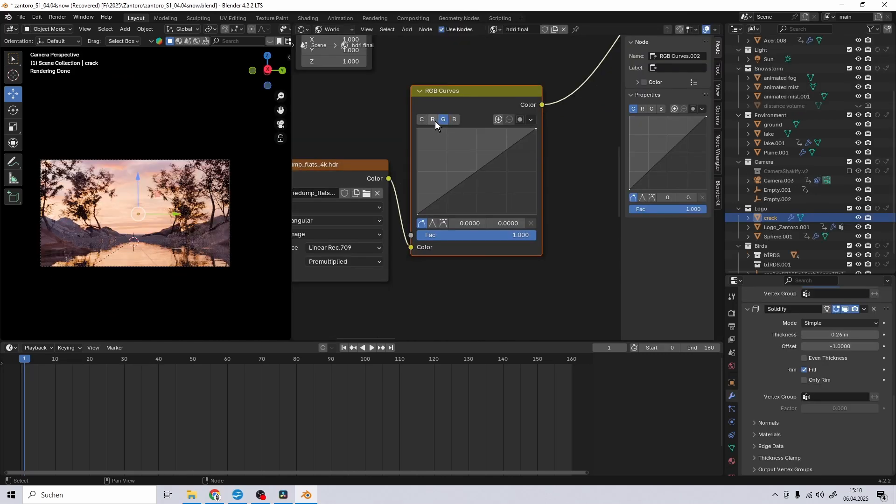
Show the red channel of that RGB Curves node and select the Mix node joining the two sunset HDRIs.
left_click(433, 120)
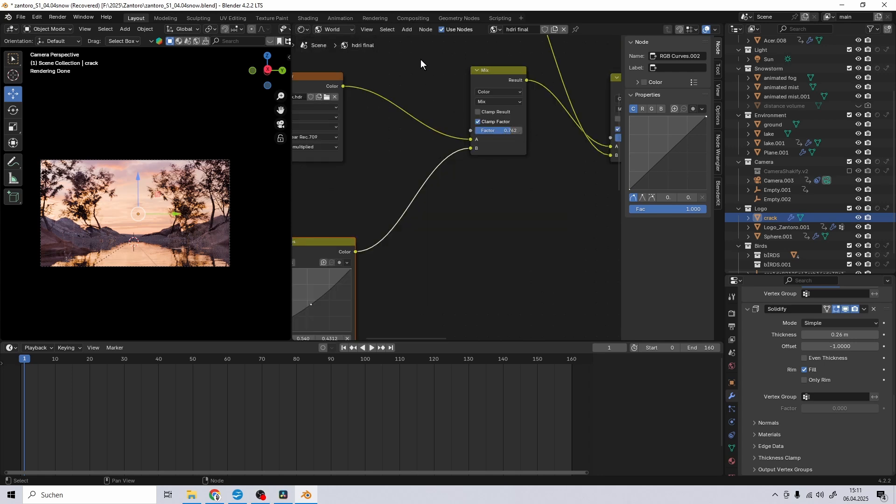
left_click_drag(431, 59, 511, 186)
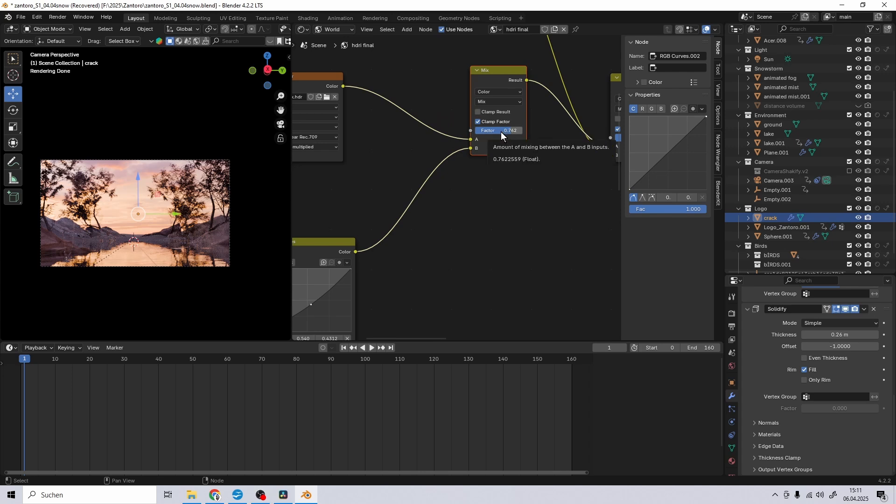
scroll(501, 135, "down", 6)
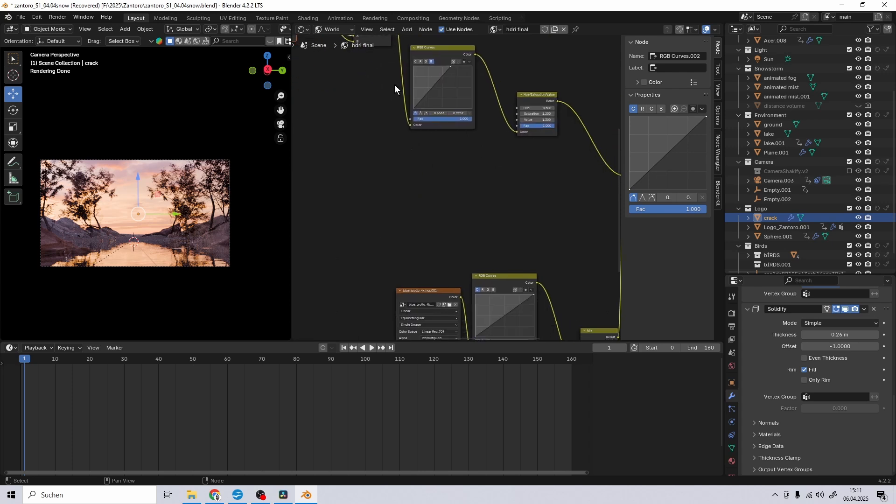
Go to frame 101 and select the blue_grotto and snow_field_puresky HDRI nodes with their RGB Curves.
left_click(369, 360)
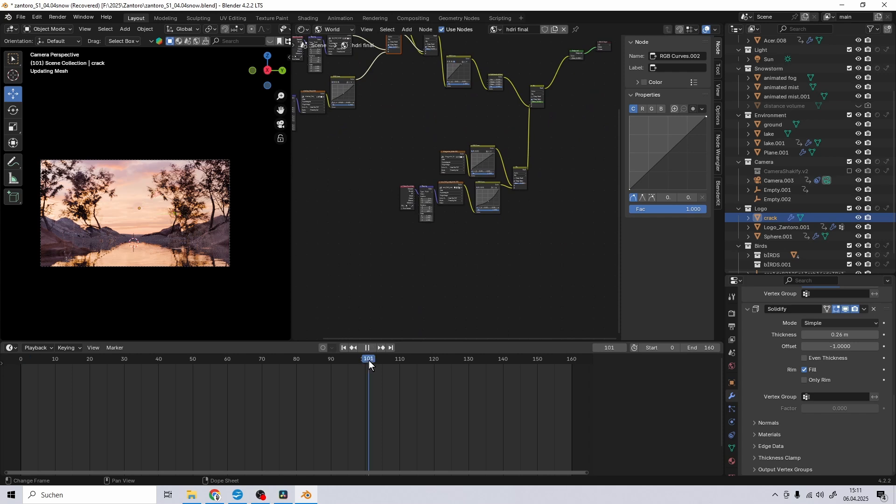
scroll(400, 144, "up", 4)
scroll(379, 114, "up", 3)
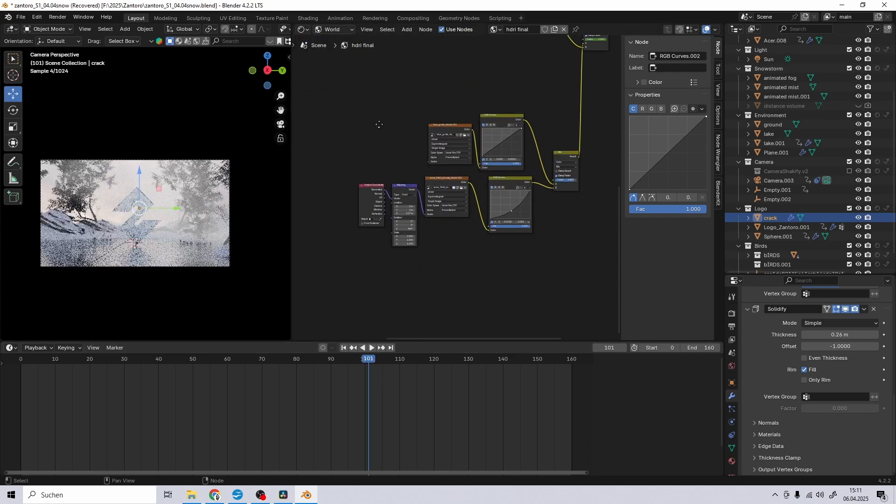
left_click_drag(457, 93, 484, 214)
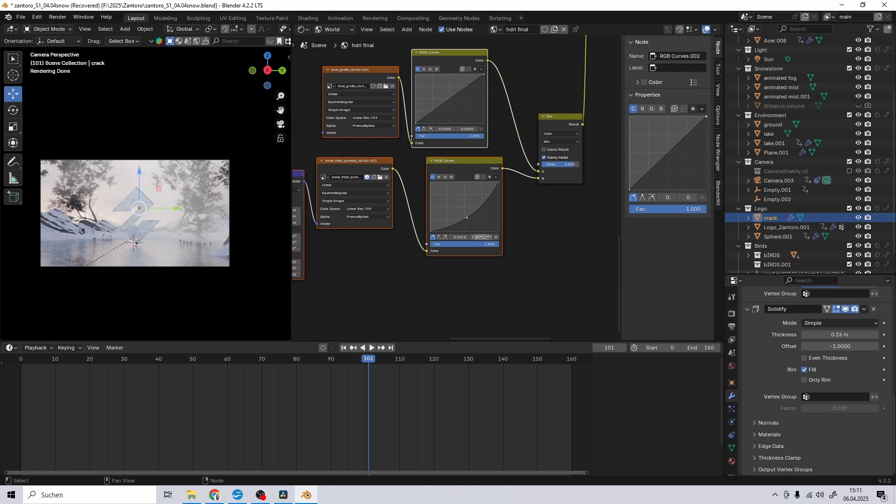
Select the keyframed Mix node after Hue/Saturation/Value, try a Factor of 0 at frame 101, and undo that change.
scroll(470, 216, "down", 4)
scroll(475, 186, "up", 2)
scroll(457, 208, "up", 3)
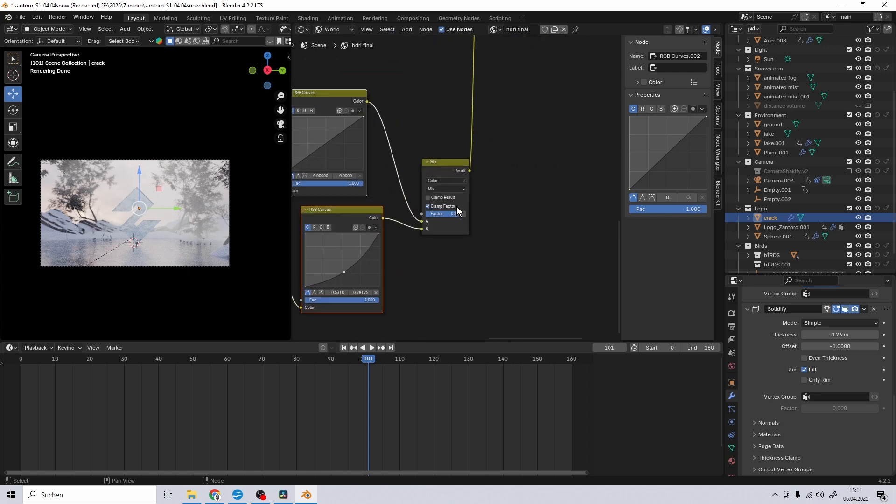
scroll(469, 173, "down", 3)
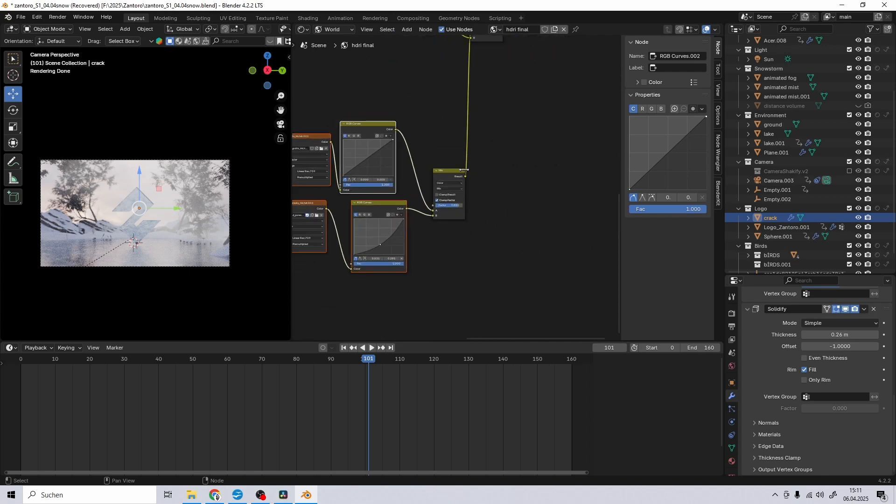
scroll(439, 212, "up", 1)
scroll(443, 187, "up", 2)
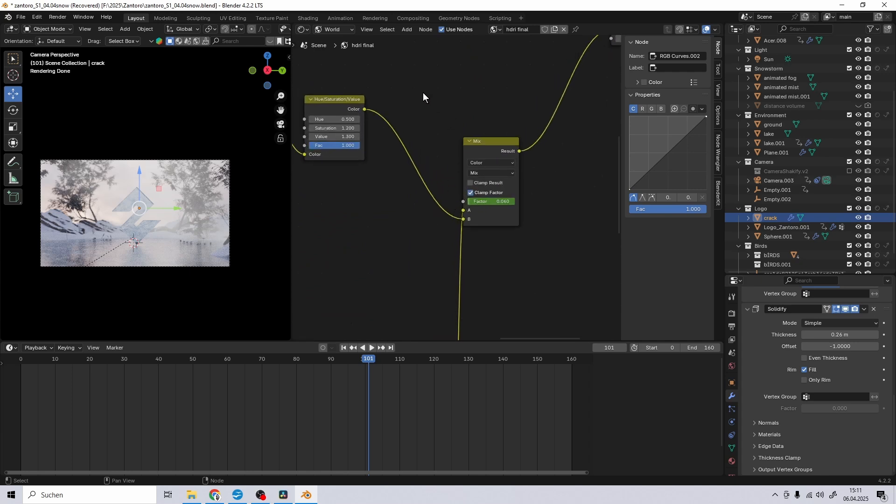
left_click_drag(423, 92, 551, 288)
scroll(526, 236, "up", 2)
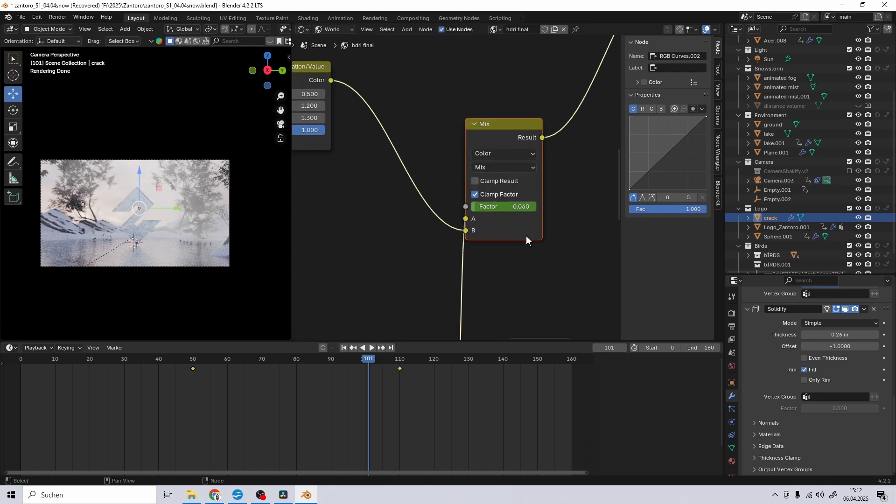
mouse_move(476, 205)
left_mouse_down()
mouse_move(537, 206)
mouse_move(471, 206)
left_mouse_up()
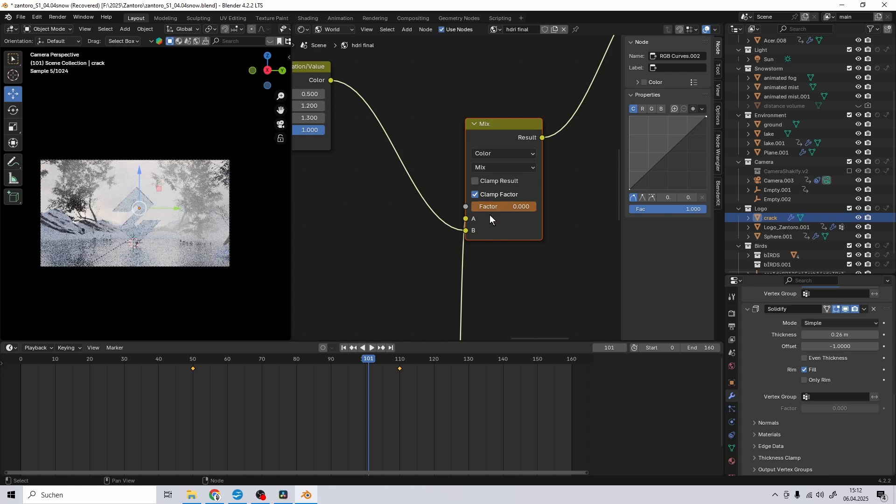
key("ctrl+z")
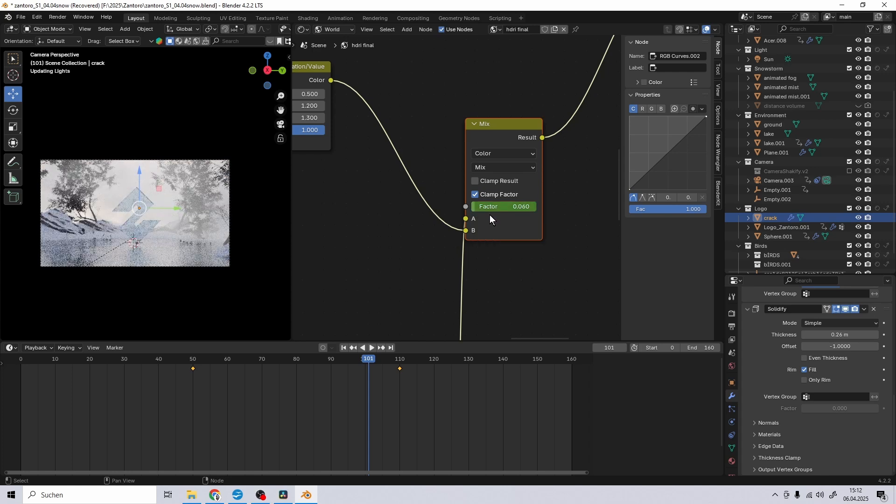
Select the RGB Curves node that feeds the Hue/Saturation/Value node to inspect its blue-channel curve.
scroll(495, 225, "down", 2)
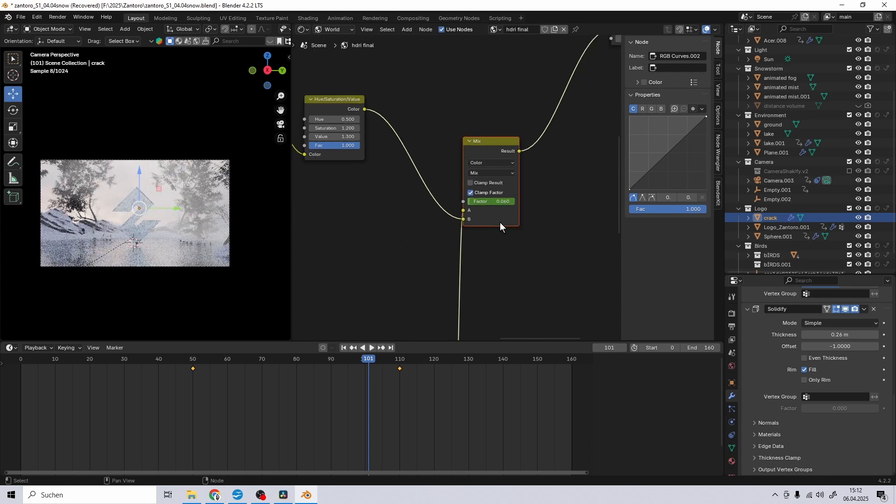
scroll(500, 223, "down", 12)
scroll(425, 222, "up", 4)
middle_click_drag(394, 225, 426, 211)
scroll(429, 208, "up", 5)
middle_click_drag(396, 103, 422, 234)
scroll(423, 234, "up", 6)
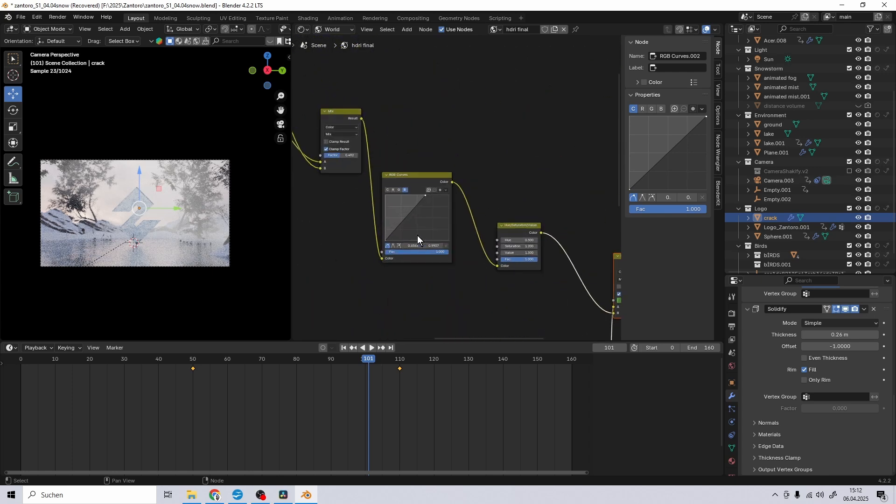
scroll(418, 239, "up", 3)
left_click(442, 118)
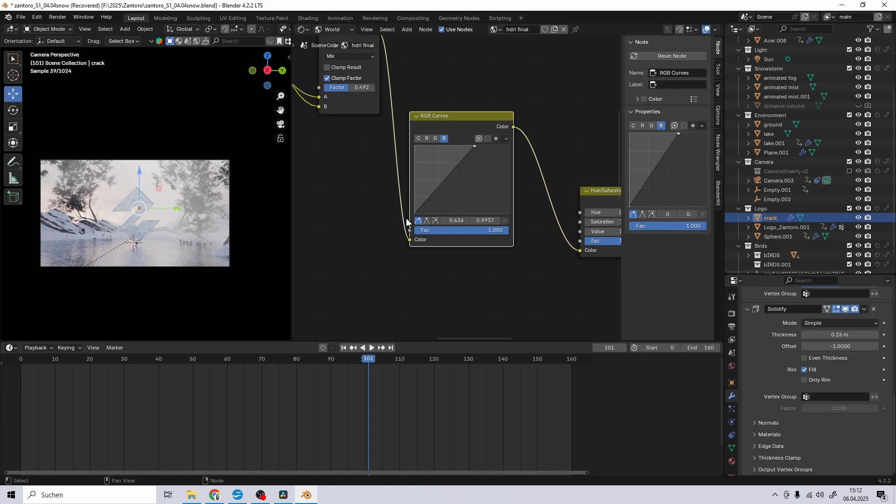
Set the World surface Strength to 0.2.
left_click(732, 368)
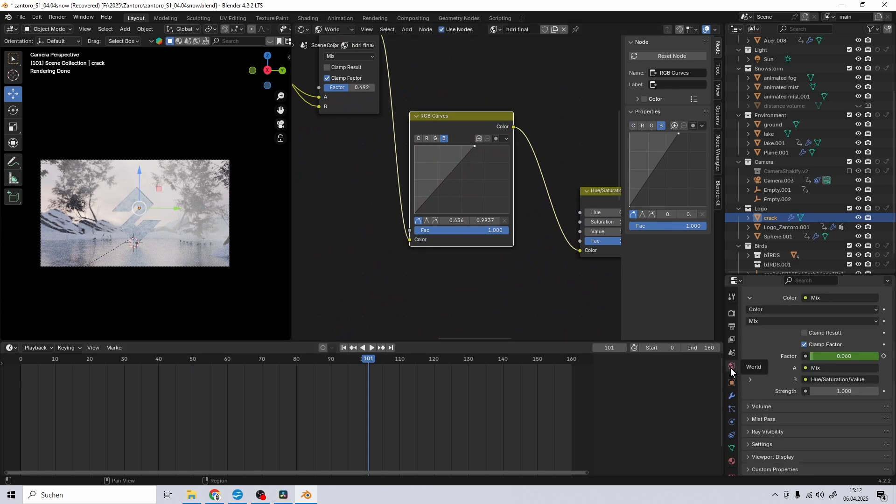
left_click(840, 390)
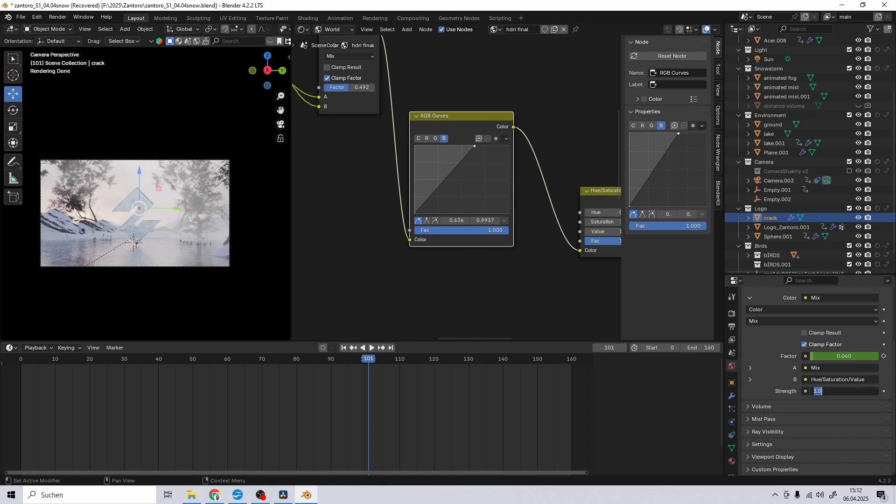
type("0.2")
key("Return")
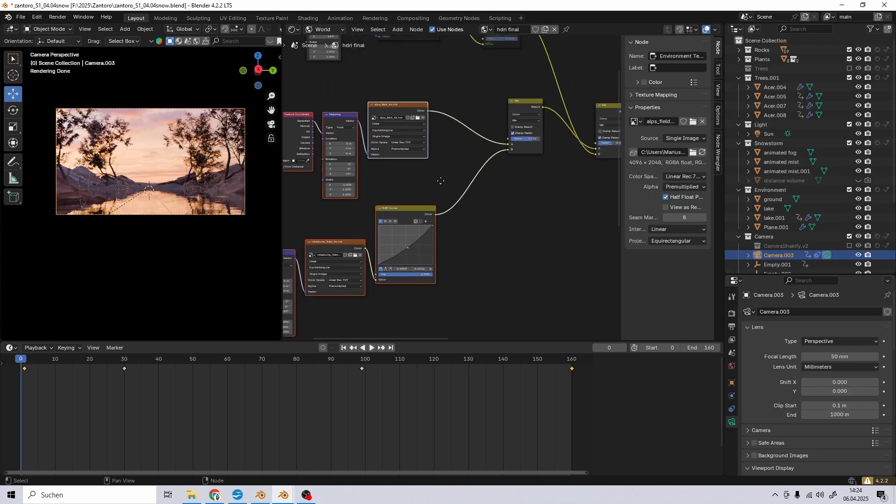
Go to frame 1 and select the right-bank rock, the left-bank rock and the tree Acer.007 in turn.
middle_click_drag(471, 155, 470, 204)
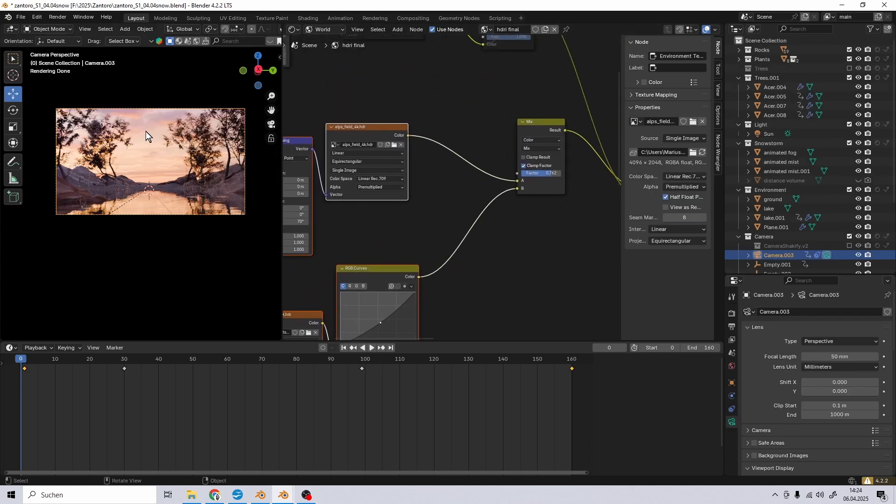
left_click(25, 359)
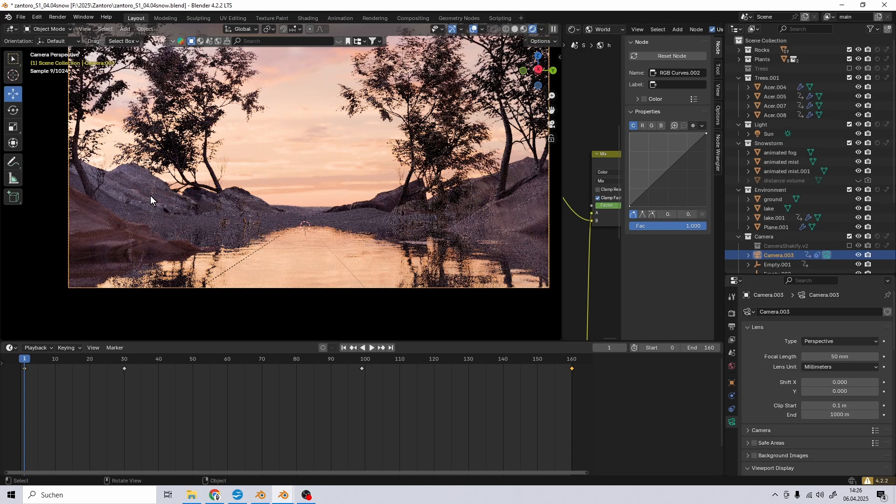
left_click(508, 205)
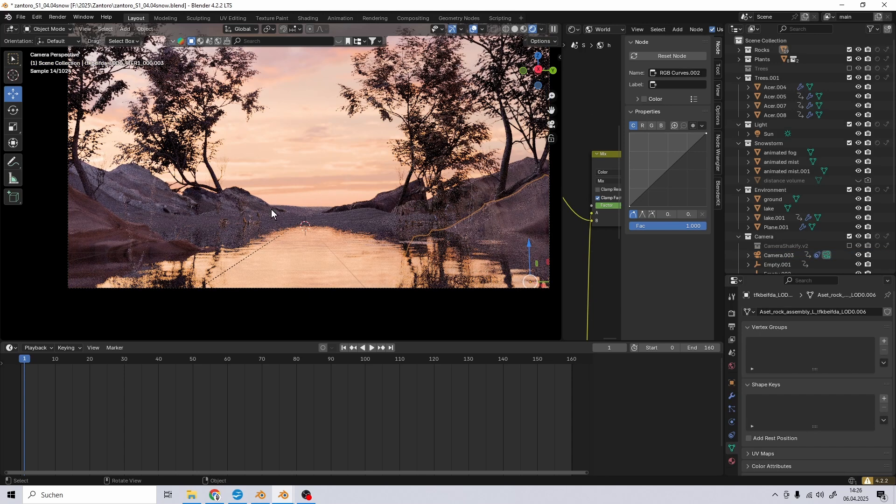
left_click(143, 204)
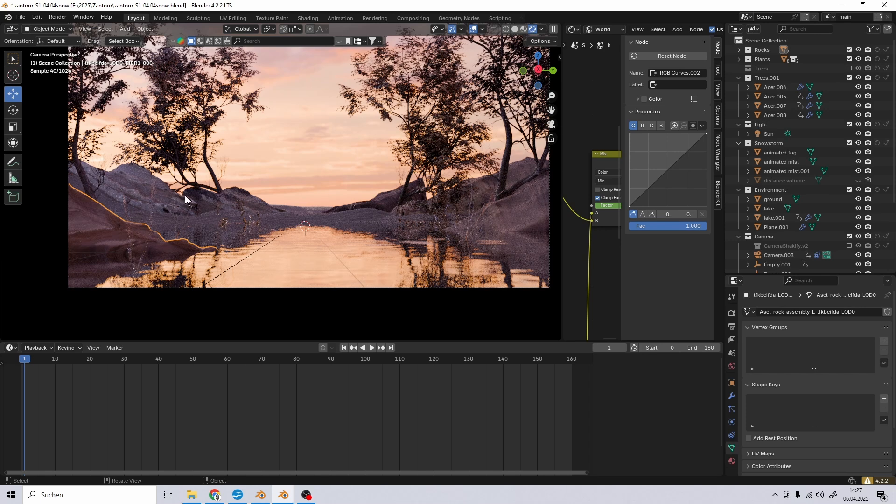
left_click(207, 120)
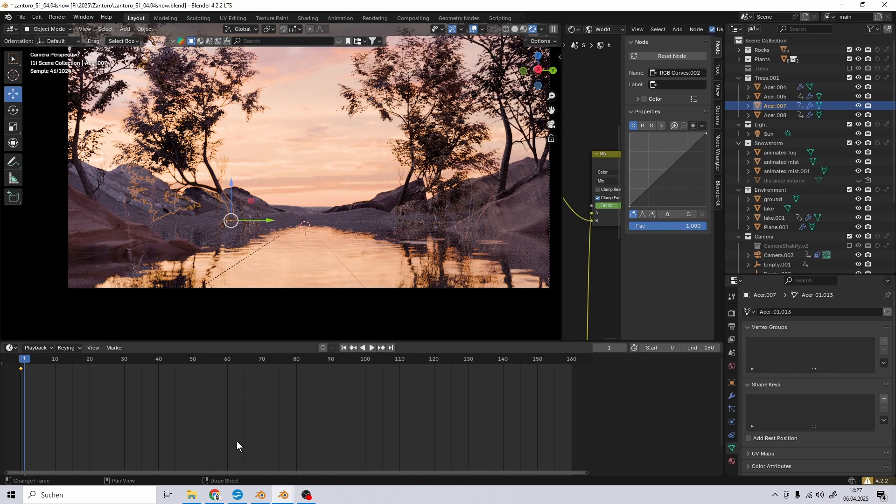
Switch to Chrome, open Sweeper3D's Patreon page, dismiss the Google sign-in prompt and browse down to the recent posts.
left_click(215, 496)
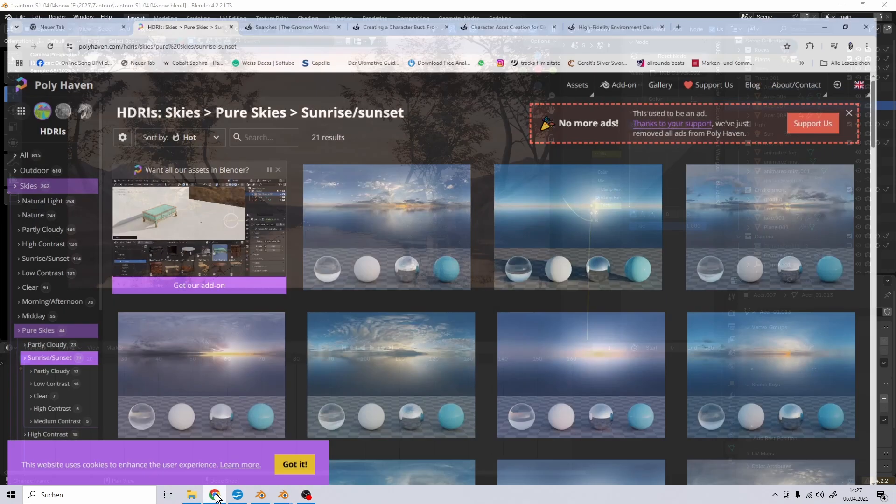
type("swee")
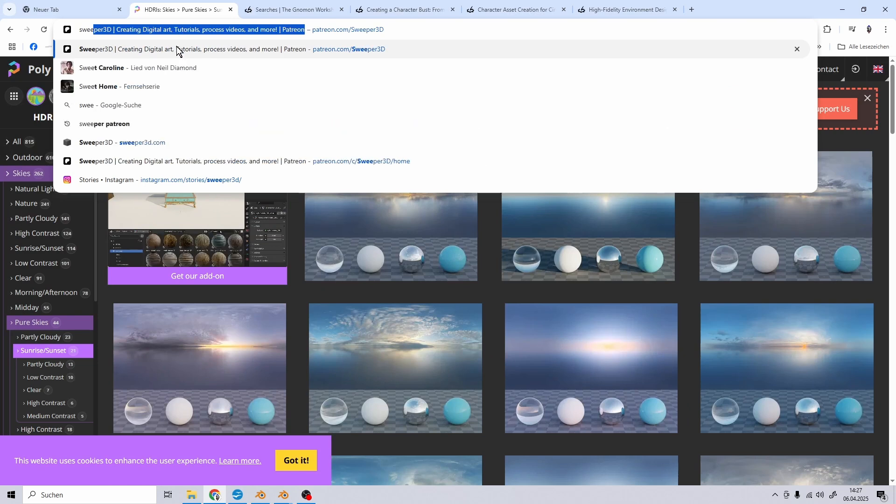
key("Return")
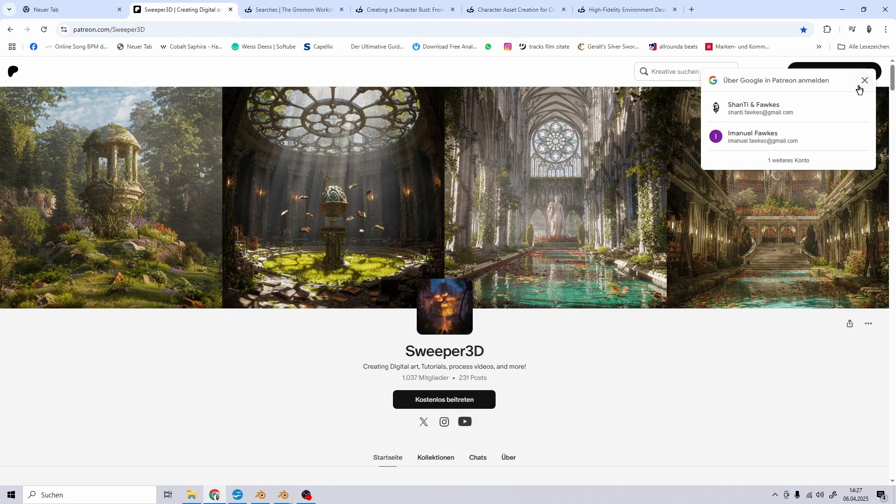
left_click(864, 81)
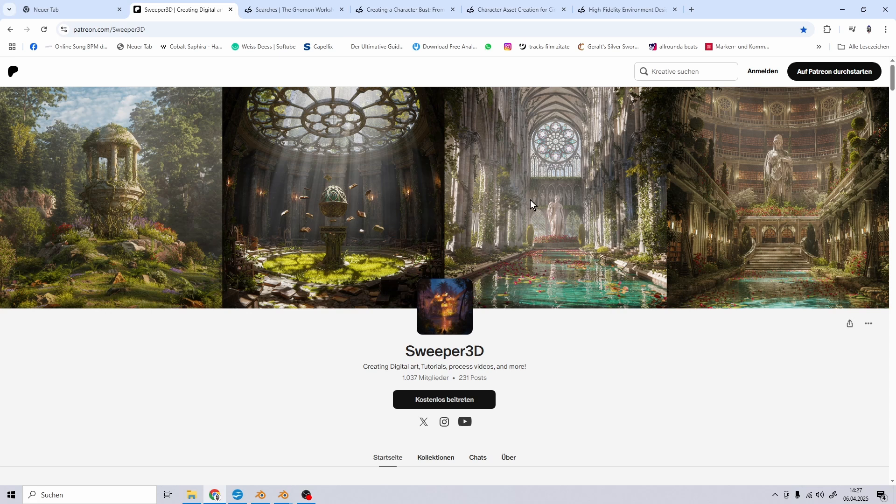
scroll(530, 200, "down", 15)
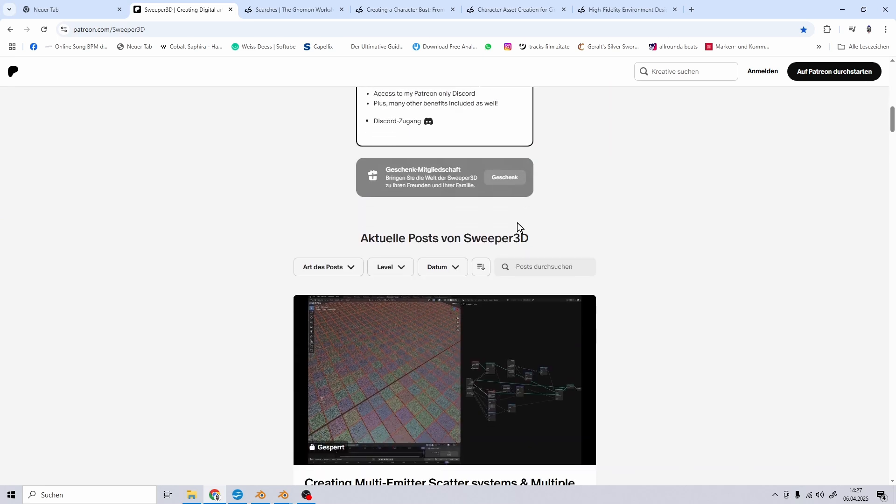
Browse through Sweeper3D's recent Patreon posts and return to the beginning of the page.
scroll(517, 223, "down", 5)
scroll(517, 223, "up", 20)
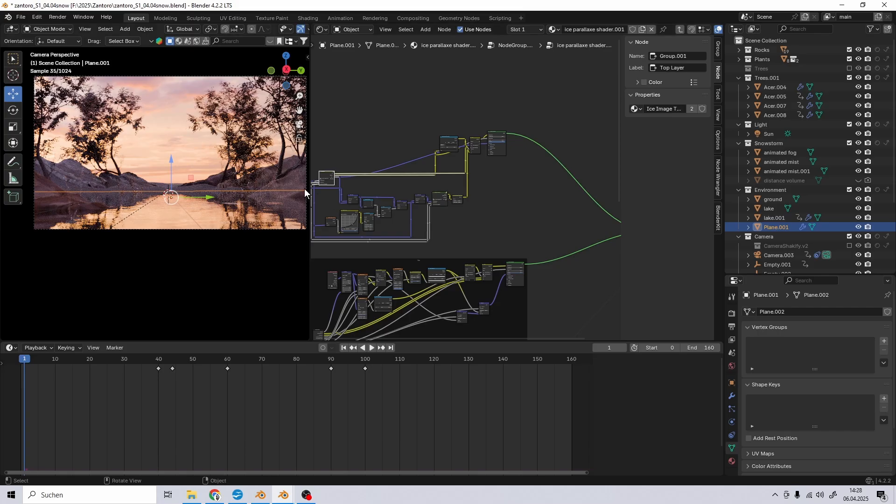
In Blender, examine the Water node frame in a widened node editor, then open the YouTube video Creating Realistic Water In Blender.
scroll(481, 201, "down", 6)
middle_click_drag(434, 234, 439, 115)
scroll(466, 215, "up", 4)
middle_click_drag(477, 304, 483, 151)
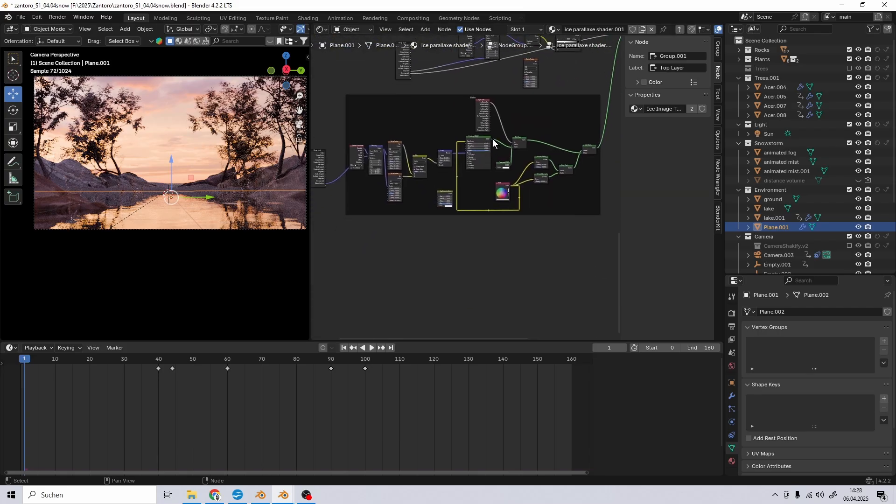
left_click_drag(310, 214, 14, 215)
scroll(275, 114, "up", 3)
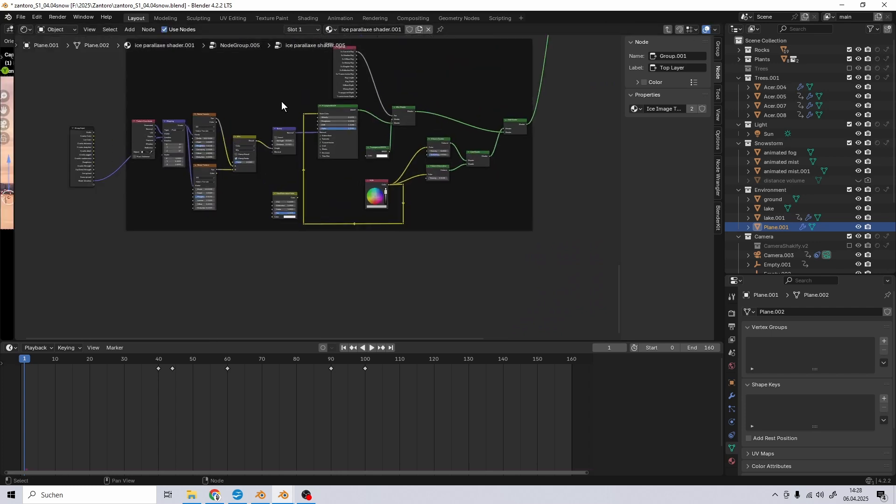
scroll(322, 181, "up", 2)
middle_click_drag(332, 183, 286, 131)
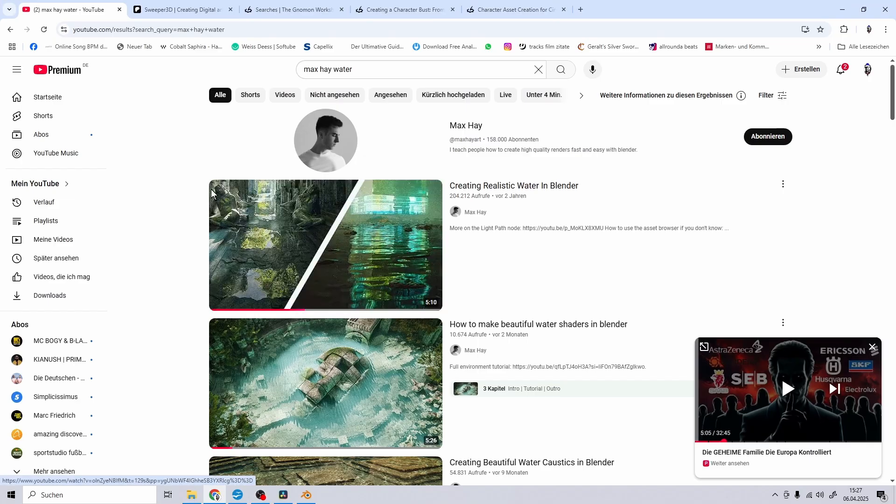
left_click(365, 234)
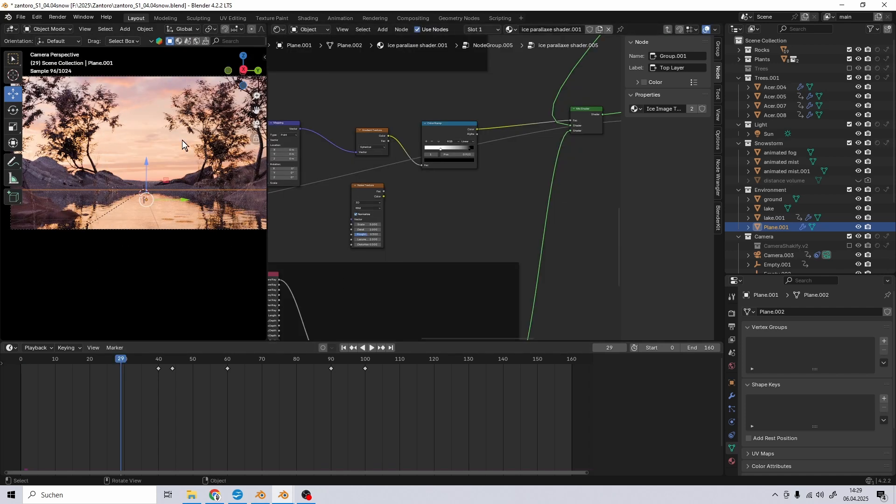
Back in Blender, go to frame 100 and survey the node groups of the ice parallax shader.
scroll(414, 226, "down", 3)
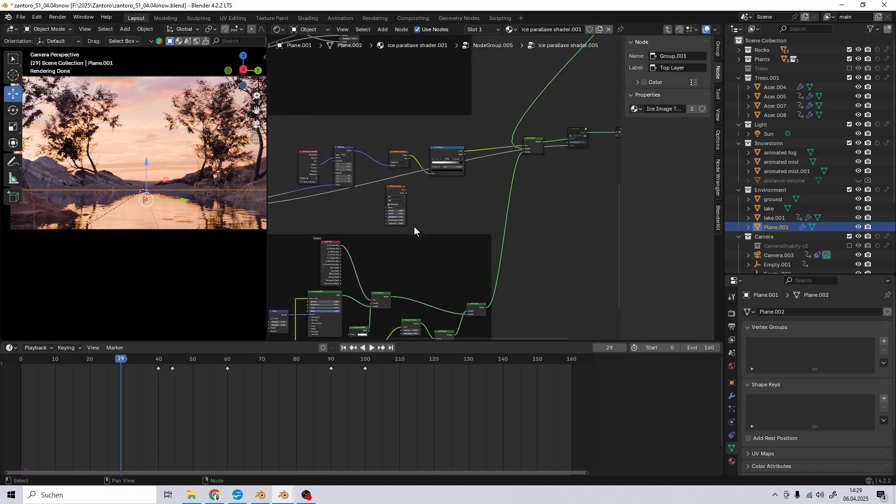
left_click(365, 360)
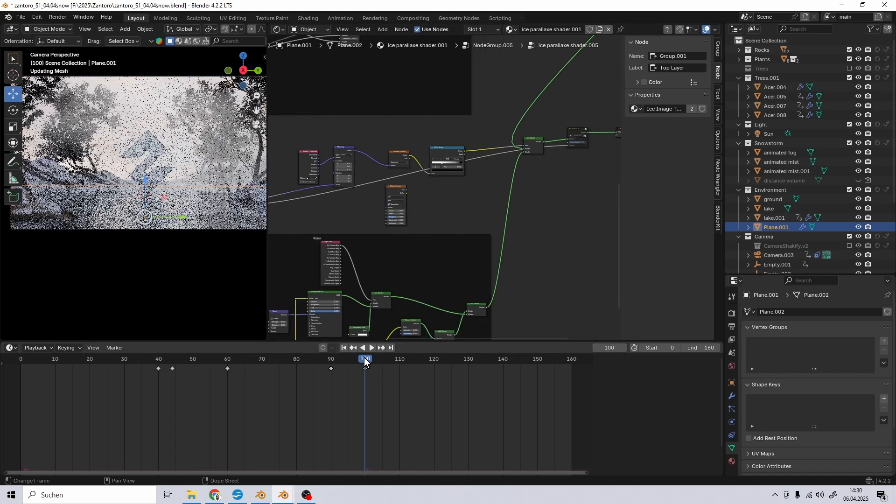
scroll(370, 148, "down", 2)
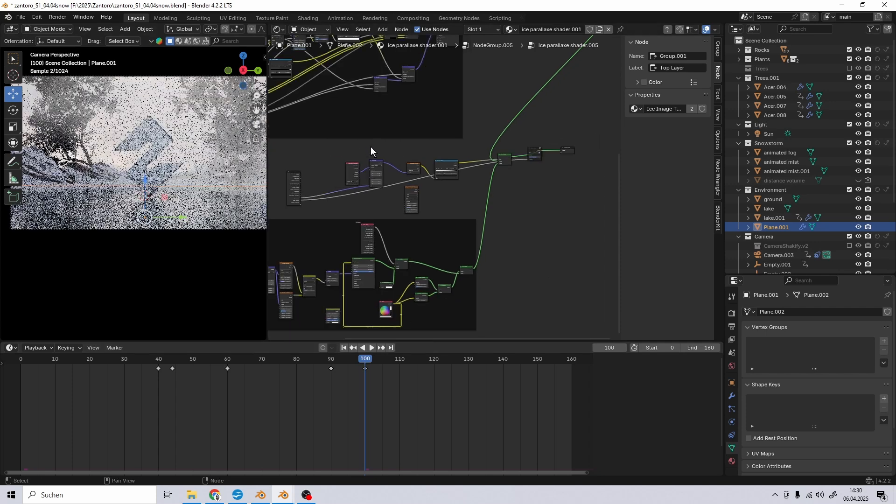
scroll(379, 168, "down", 5)
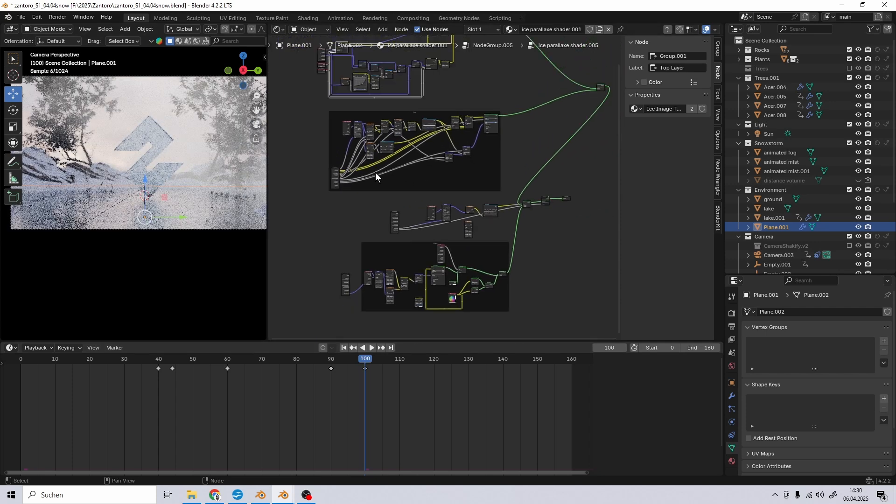
Examine the Ice node frame in a widened node editor, then highlight the YouTube title Procedural Cracked Ice Material in Chrome.
scroll(375, 172, "up", 7)
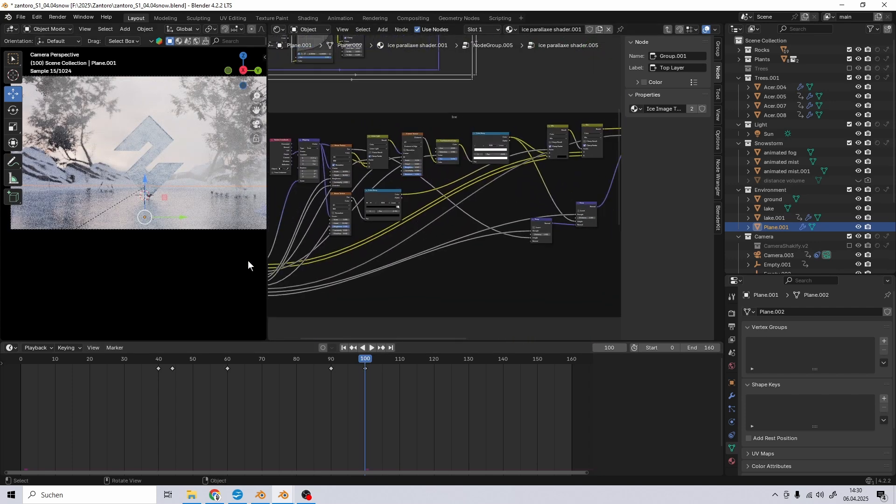
left_click_drag(267, 266, 71, 267)
scroll(366, 200, "up", 2)
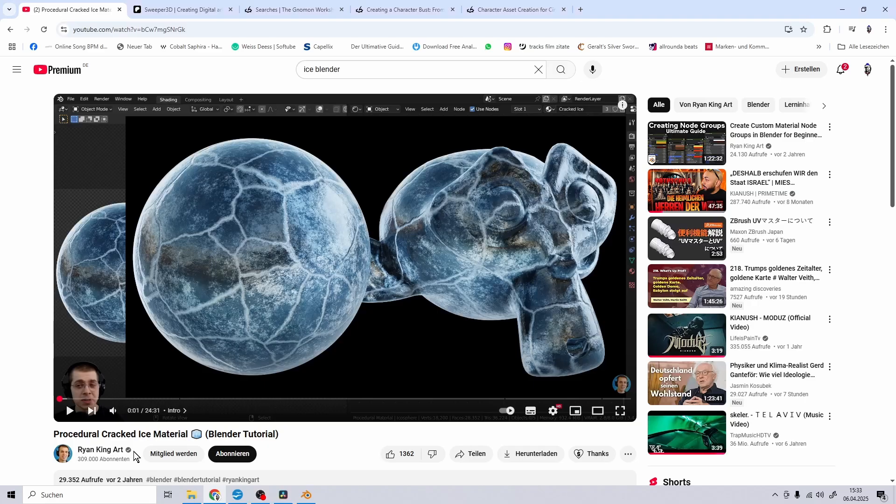
left_click_drag(54, 434, 280, 438)
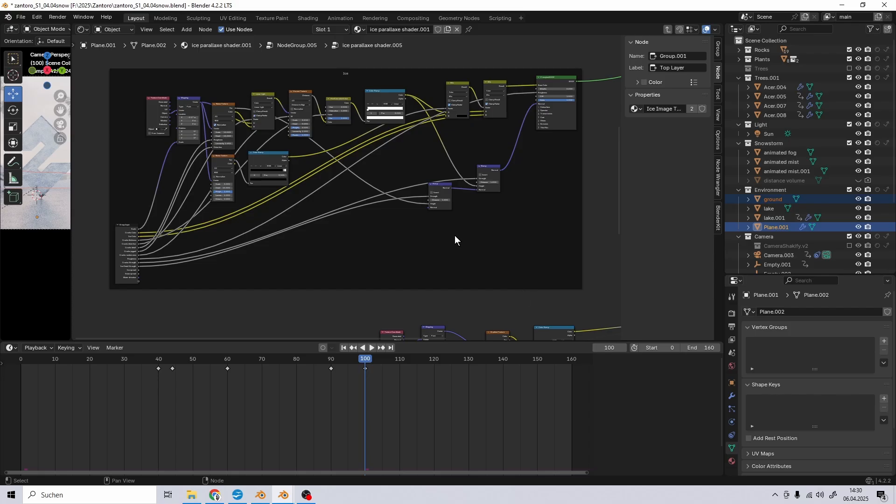
In Blender, examine the parallax node network above the Ice frame, then highlight the YouTube title Procedural Parallax Effect in Blender.
scroll(330, 144, "down", 4)
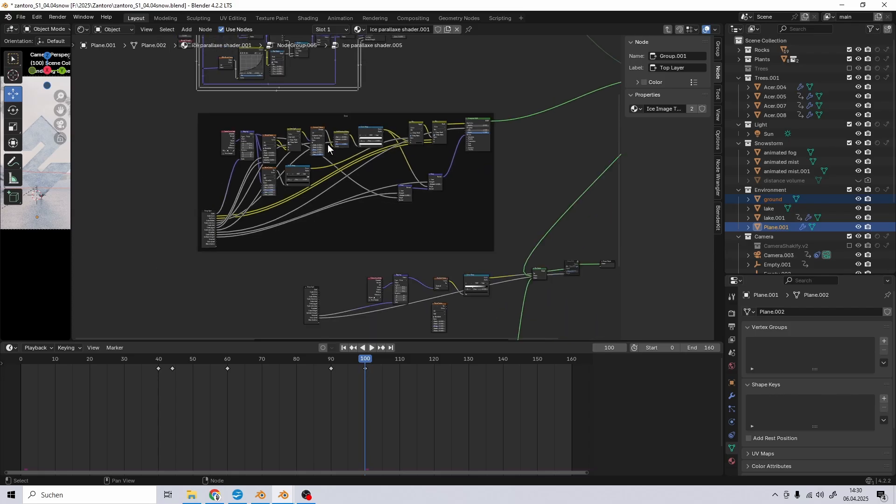
scroll(226, 153, "down", 2)
middle_click_drag(226, 153, 249, 246)
scroll(298, 196, "up", 12)
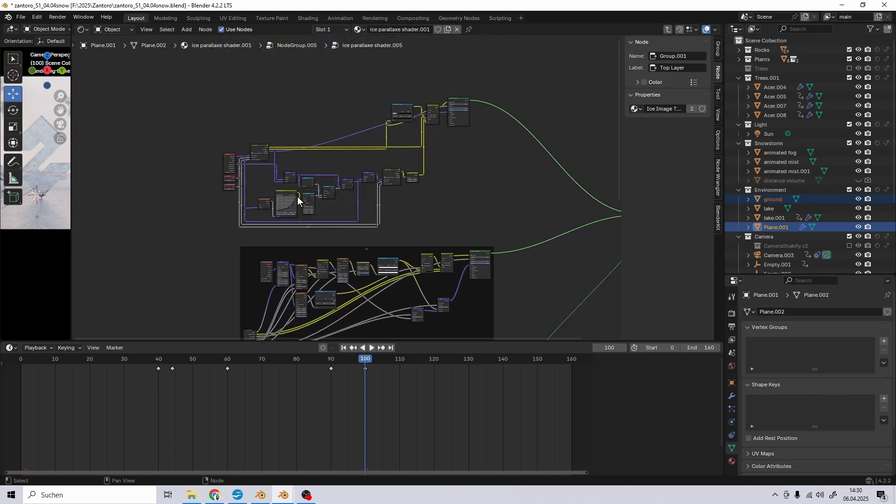
middle_click_drag(339, 153, 346, 212)
scroll(383, 180, "down", 2)
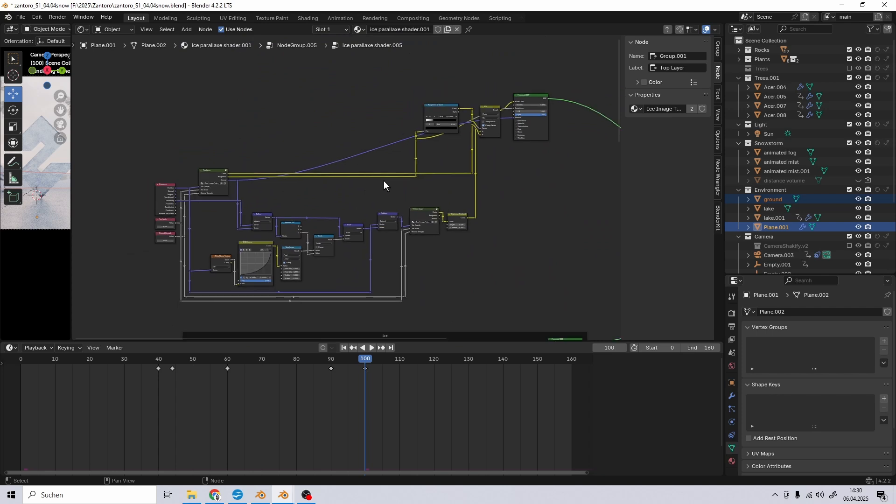
scroll(384, 181, "up", 2)
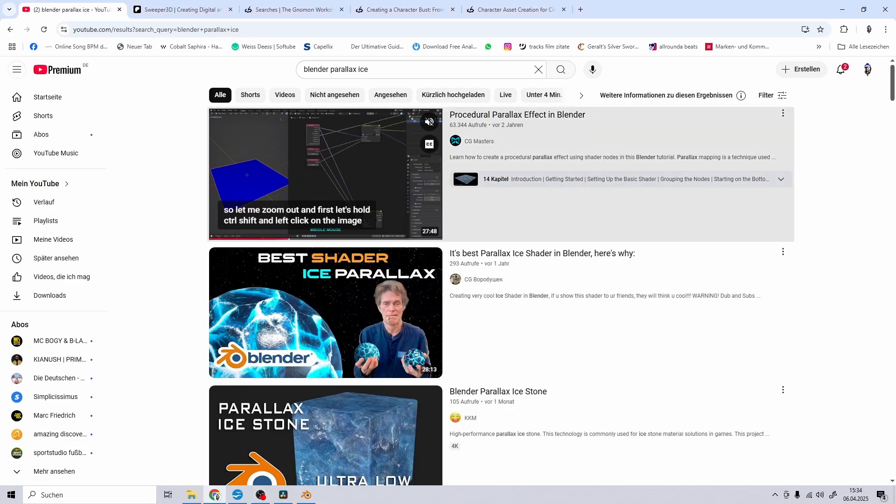
left_click_drag(587, 115, 455, 115)
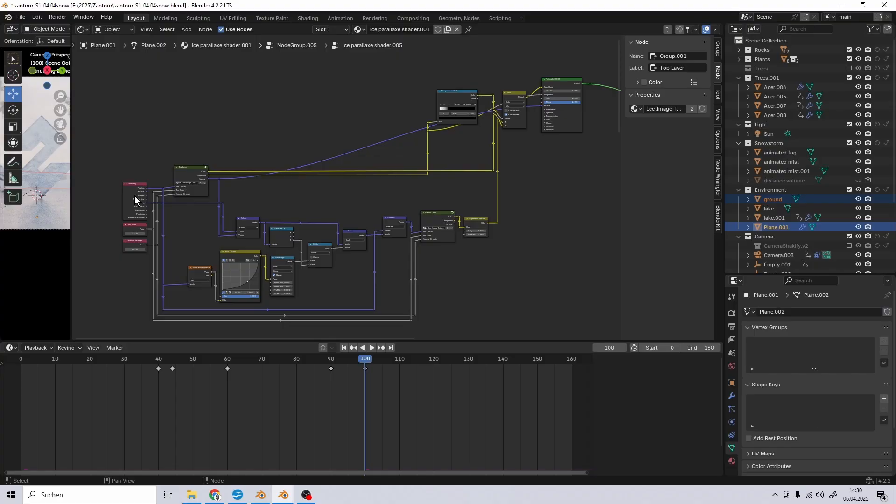
In Blender, examine the Mapping, Gradient Texture and Color Ramp chain that controls the Mix Shader between the Ice and Water frames.
scroll(196, 189, "down", 4)
middle_click_drag(535, 221, 103, 138)
scroll(411, 179, "up", 4)
scroll(202, 156, "up", 3)
middle_click_drag(202, 156, 308, 134)
scroll(254, 224, "down", 7)
middle_click_drag(196, 261, 315, 128)
scroll(315, 129, "up", 6)
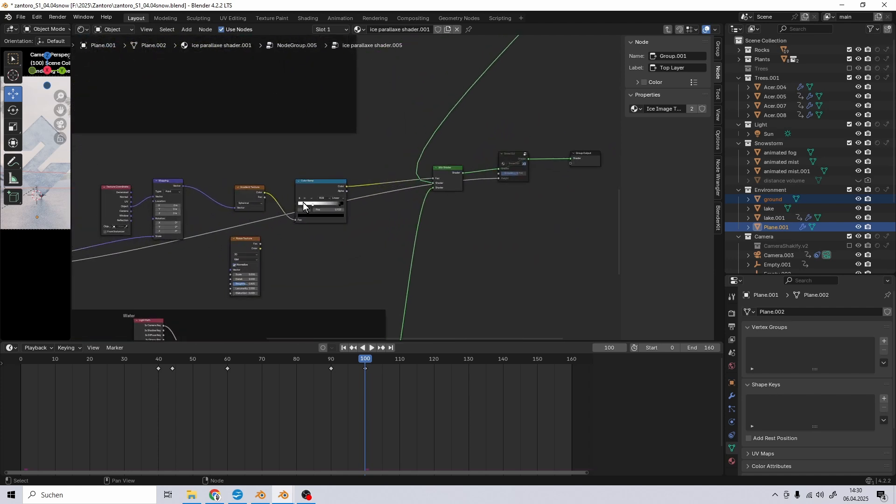
scroll(321, 200, "down", 2)
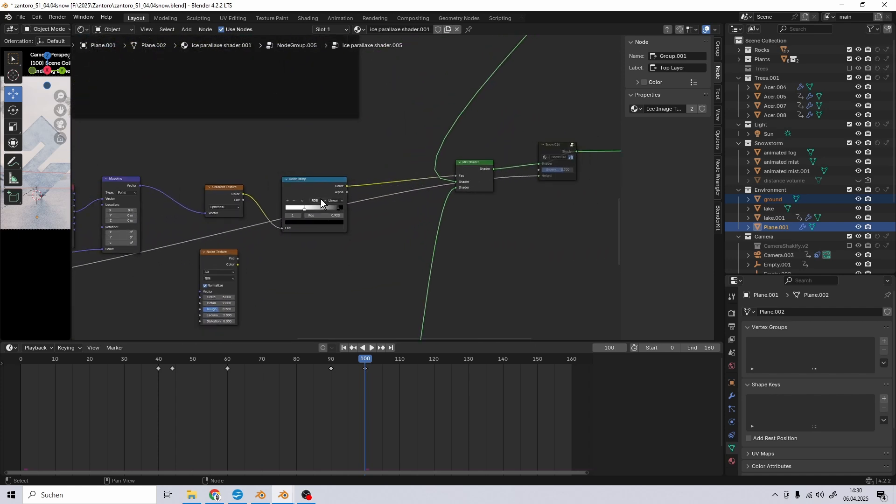
middle_click_drag(301, 199, 405, 195)
scroll(405, 196, "up", 1)
scroll(327, 198, "up", 1)
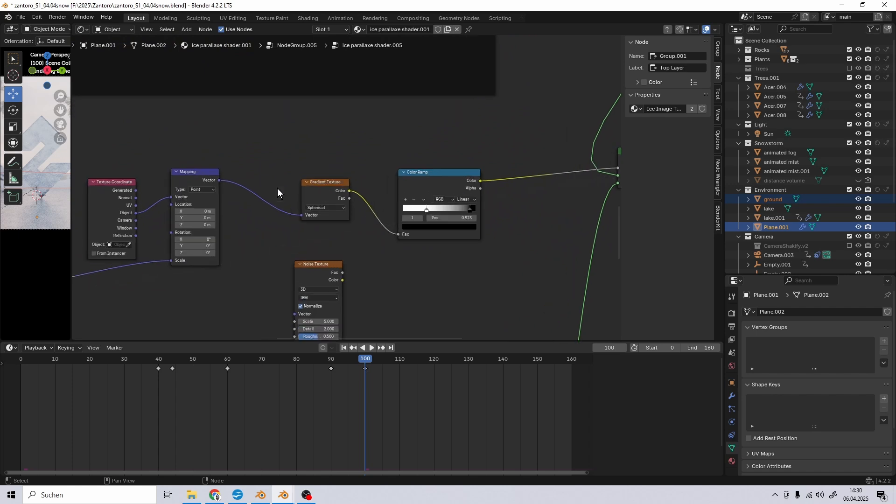
Enlarge the viewport, preview the mask's Color Ramp output on the surface and isolate the selected plane and ground in local view.
left_click_drag(72, 180, 452, 148)
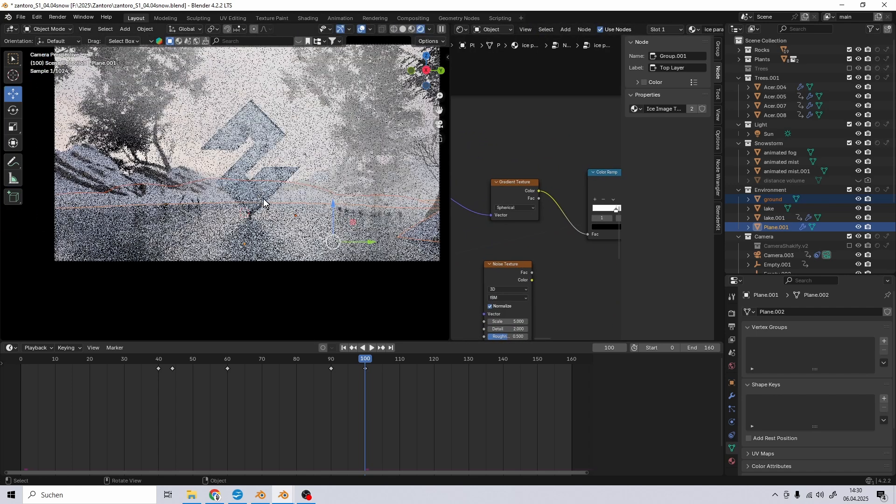
scroll(552, 186, "down", 4)
middle_click_drag(591, 183, 499, 172)
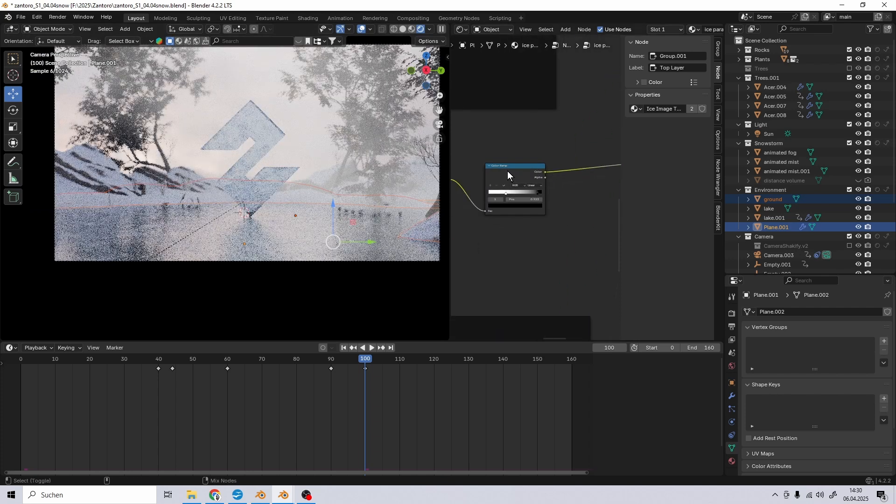
left_click(508, 171)
middle_click_drag(287, 173, 261, 160)
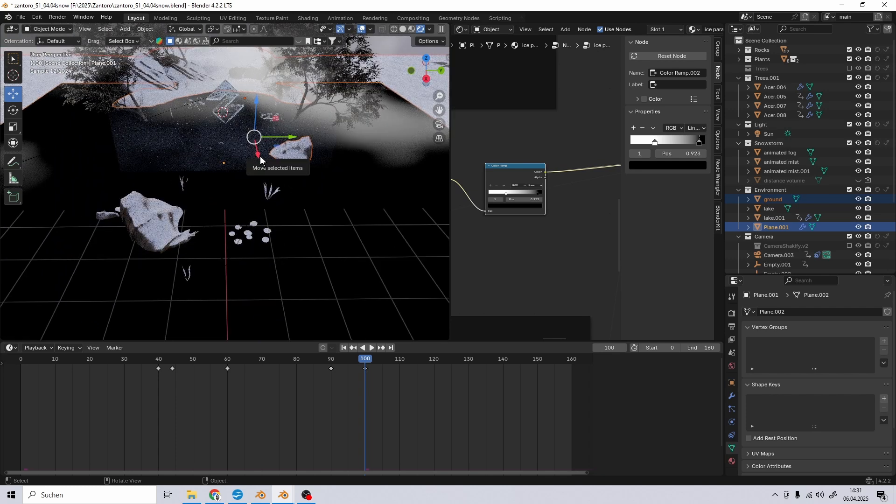
key("KP_Divide")
Play the animation in reverse, stop it, and go to frames 92 and 96 to inspect the mask on the plane up close.
key("ctrl+shift+space")
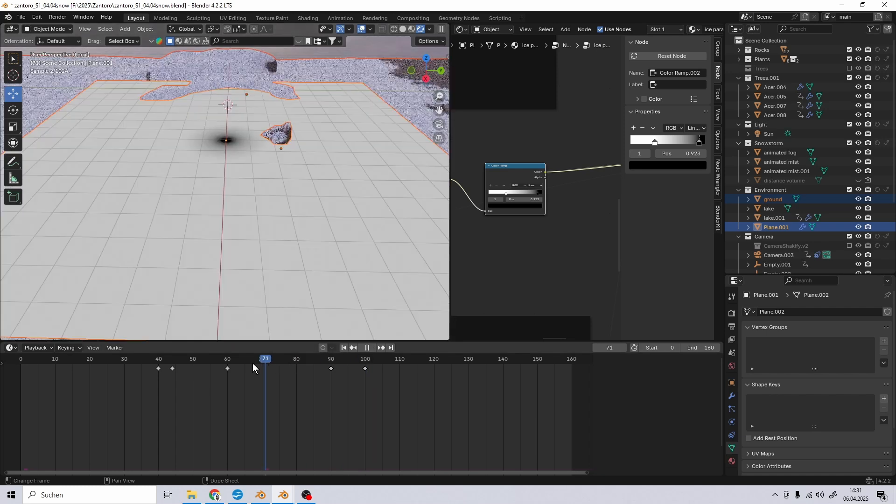
key("Escape")
left_click(336, 360)
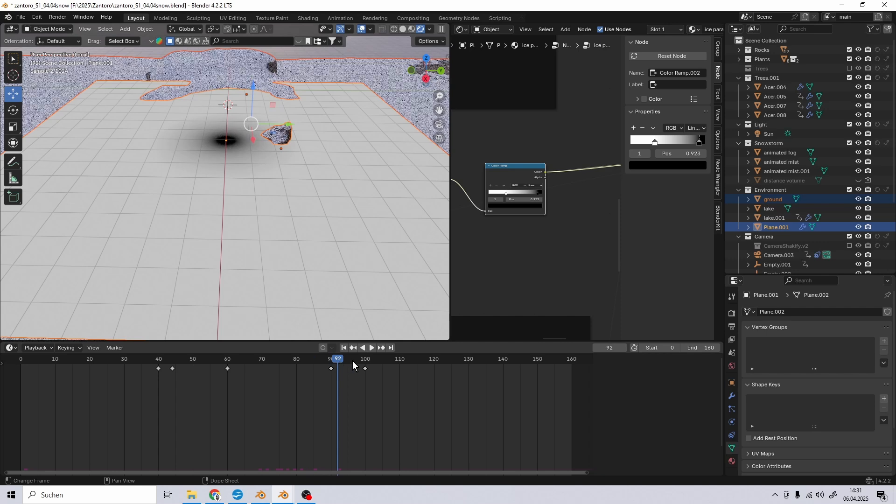
left_click(352, 361)
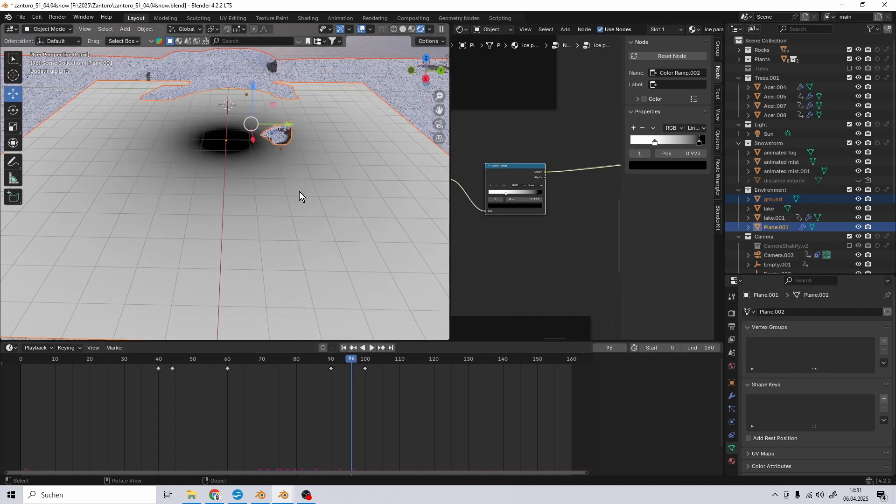
middle_click_drag(242, 141, 204, 165)
scroll(204, 165, "up", 5)
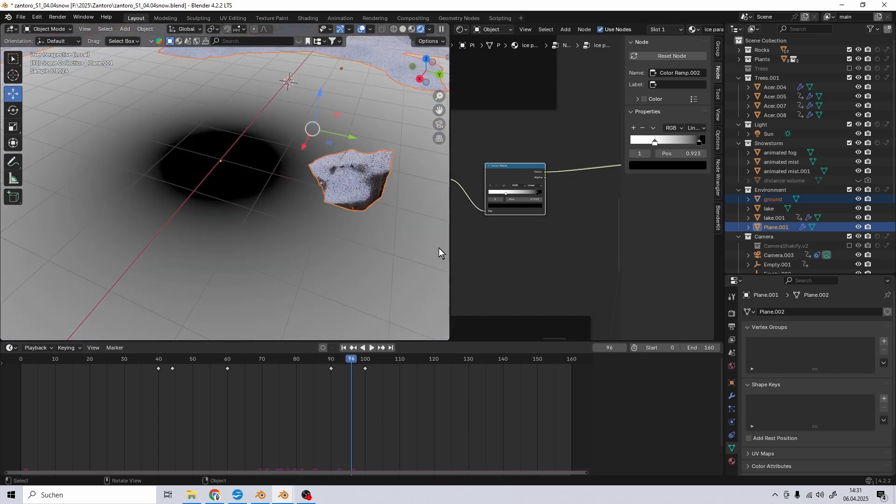
Widen the node editor and select the Spherical Gradient Texture node that feeds the mask's Color Ramp.
left_click_drag(451, 255, 229, 238)
scroll(322, 212, "down", 5)
middle_click_drag(322, 212, 430, 179)
scroll(444, 183, "up", 5)
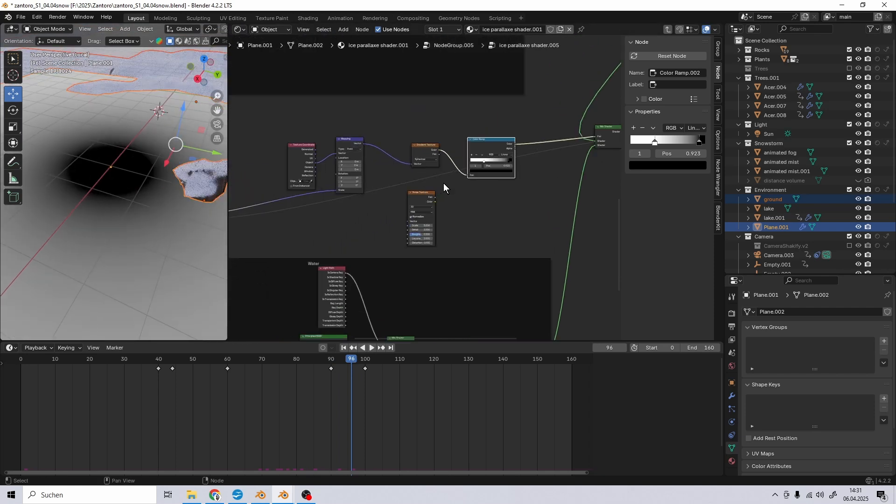
middle_click_drag(435, 145, 454, 175)
scroll(455, 174, "up", 1)
left_click(442, 170)
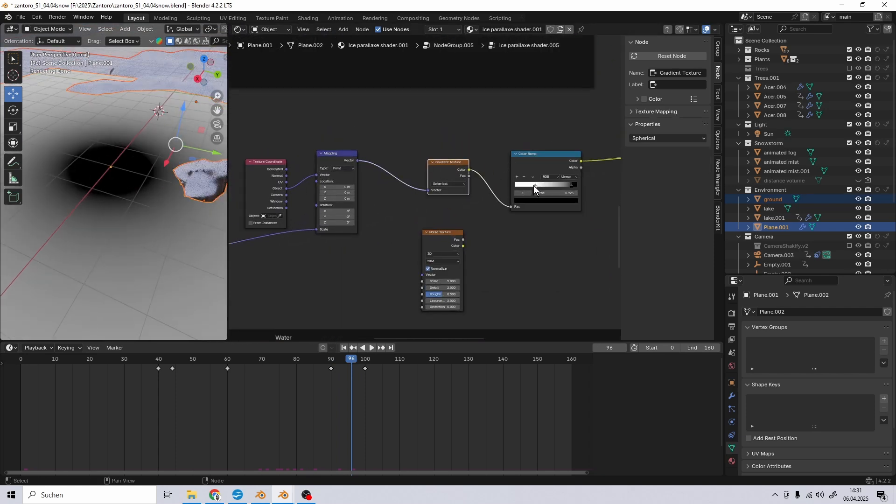
Try moving a Color Ramp stop, undo it, and select the Texture Coordinate node whose Object output feeds the Mapping node.
mouse_move(534, 186)
left_mouse_down()
mouse_move(559, 189)
mouse_move(530, 193)
left_mouse_up()
key("ctrl+z")
middle_click_drag(329, 204, 465, 186)
scroll(465, 186, "down", 2)
scroll(464, 186, "up", 4)
left_click_drag(372, 111, 454, 159)
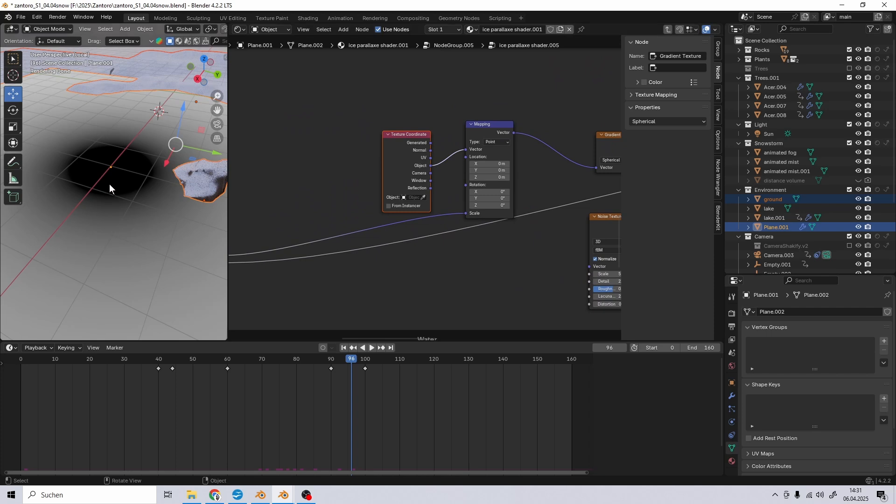
scroll(110, 184, "down", 2)
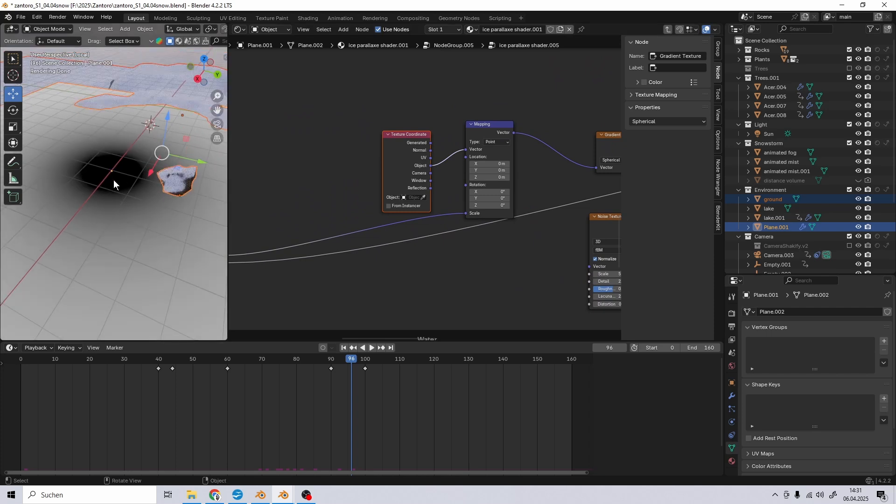
Select all nodes inside the ice parallax shader group and review the mask chain between the Ice and Water frames.
scroll(337, 215, "down", 6)
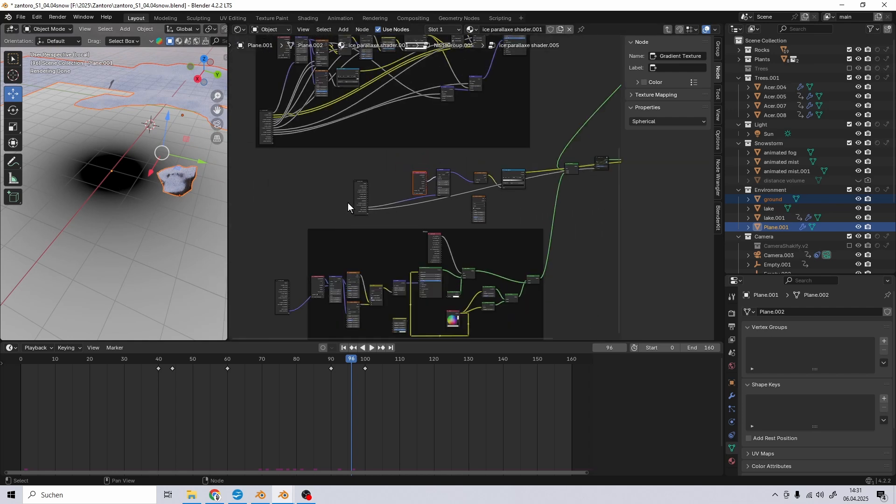
scroll(352, 201, "down", 3)
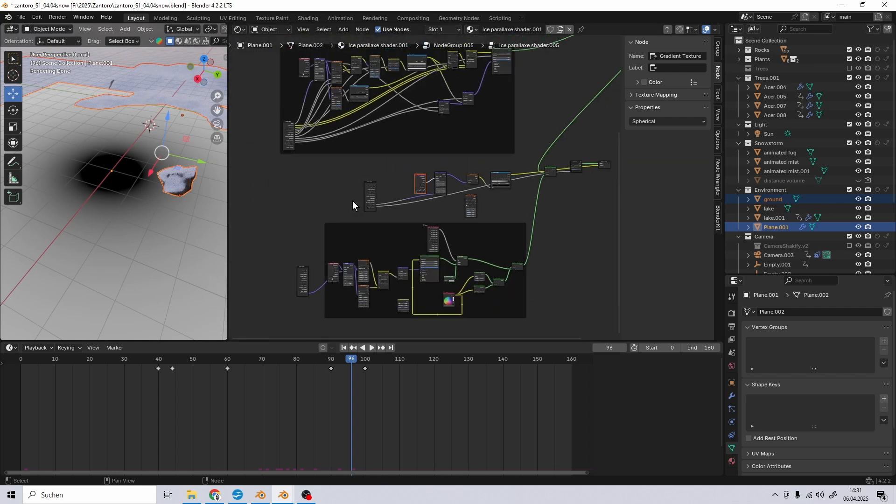
key("a")
scroll(435, 164, "up", 8)
middle_click_drag(439, 195, 463, 217)
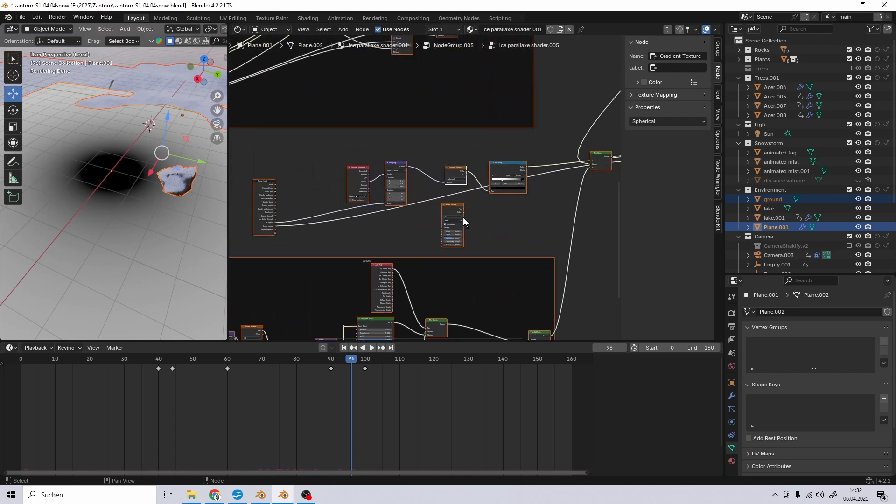
scroll(367, 206, "up", 3)
scroll(367, 205, "down", 2)
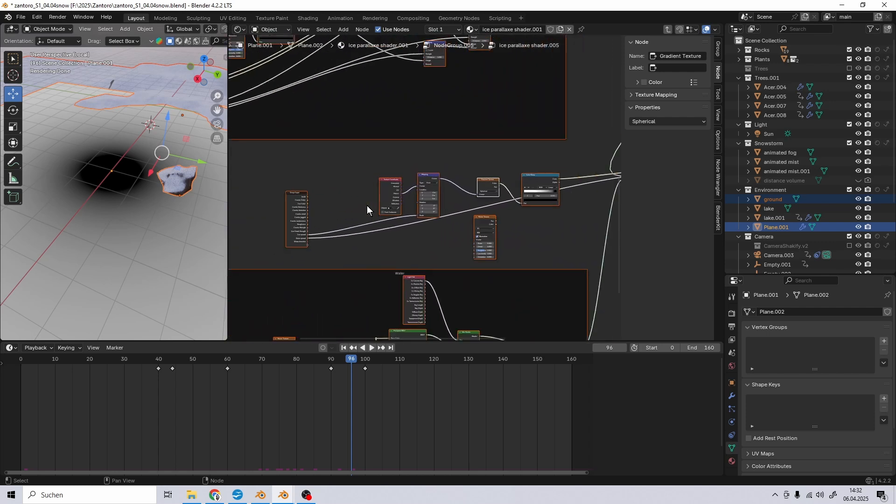
Examine the mask nodes from Texture Coordinate through Mapping and Gradient Texture to the Color Ramp, along with the Group Input.
left_click_drag(261, 160, 560, 235)
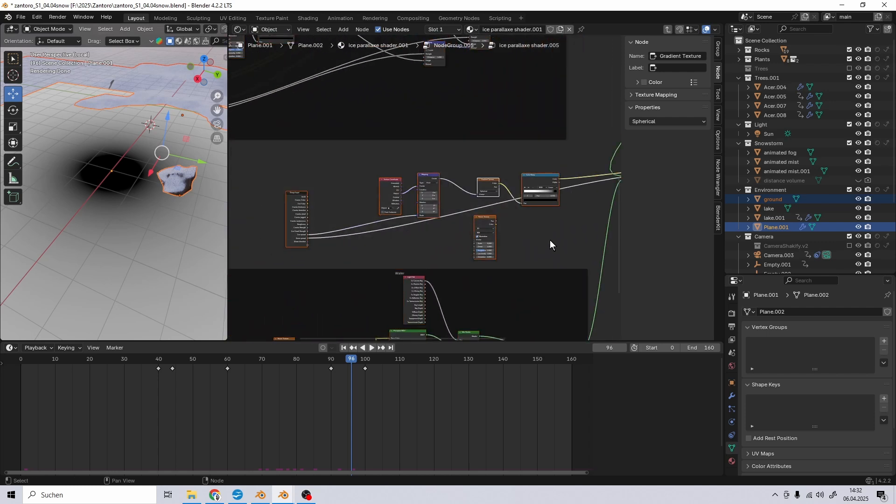
key("KP_Decimal")
scroll(531, 211, "up", 3)
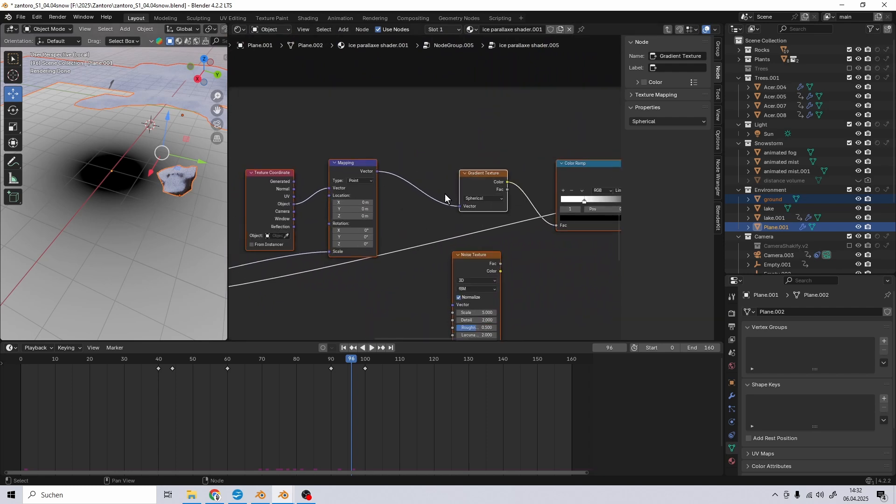
scroll(338, 214, "down", 4)
scroll(355, 210, "down", 3)
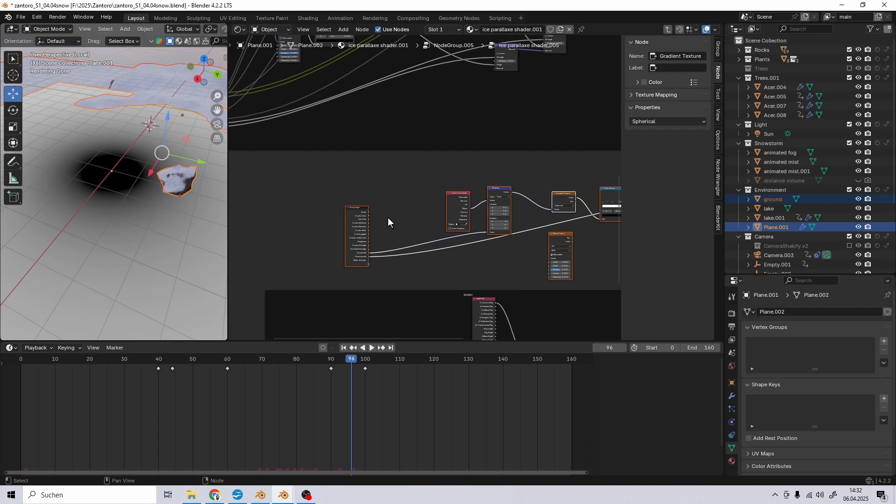
Leave the inner shader group and try a slight change to the keyframed Ice spread value on the ice parallaxe shader.005 node.
key("Tab")
scroll(412, 139, "up", 4)
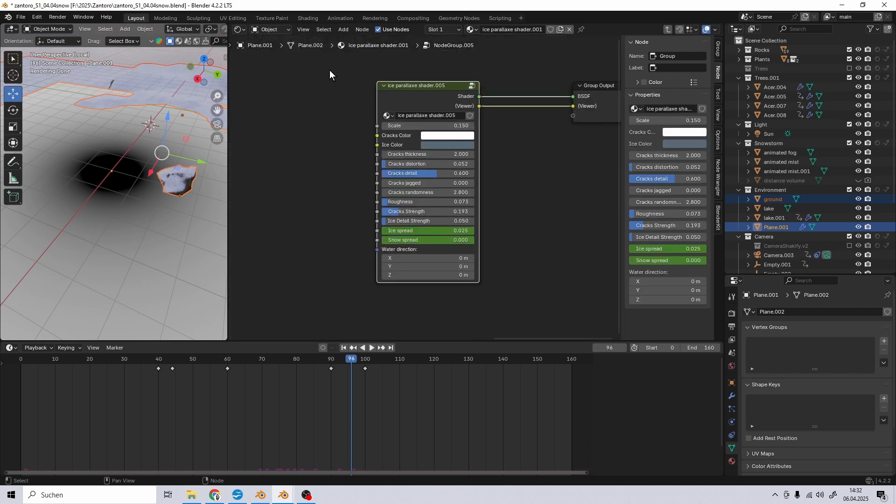
left_click_drag(330, 70, 497, 304)
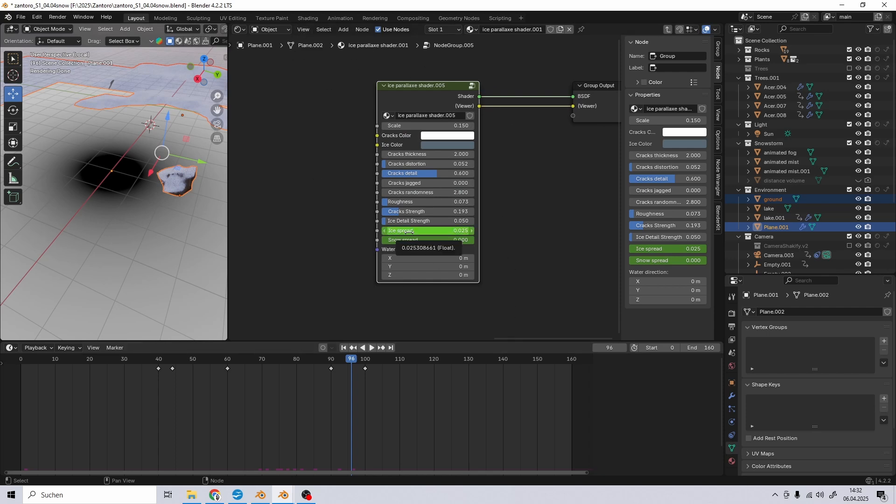
left_click_drag(409, 232, 414, 232, "shift")
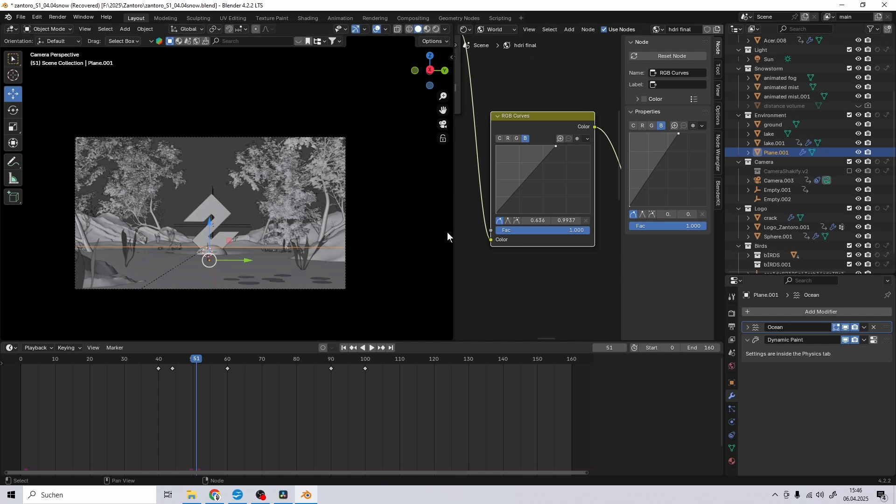
Remove Plane.001's Dynamic Paint physics, add it again with type Canvas, and create a new canvas.
left_click(748, 329)
left_click(732, 422)
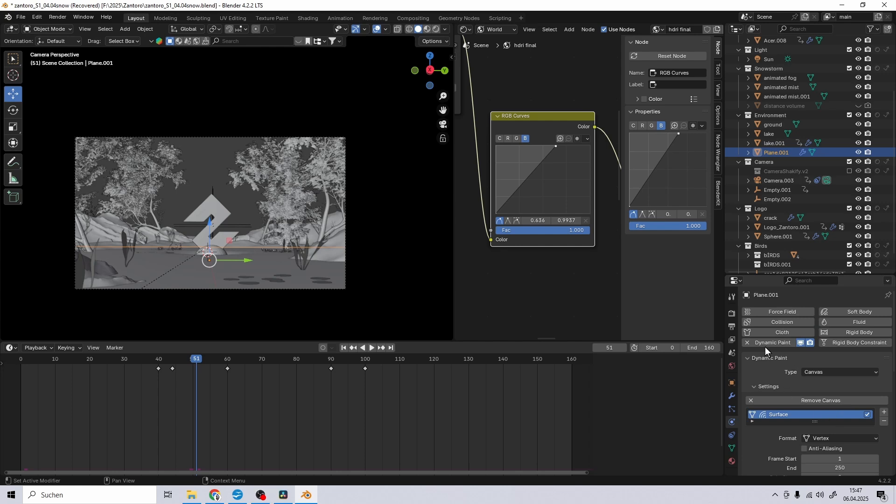
left_click(747, 344)
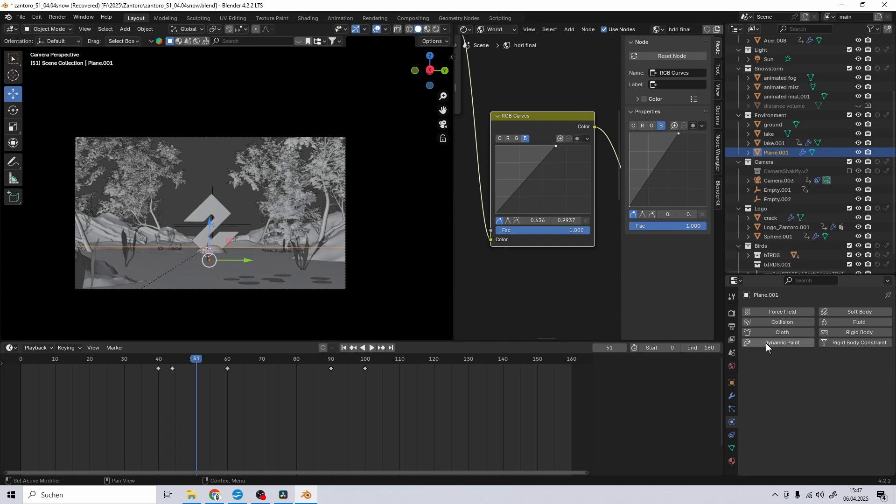
left_click(766, 343)
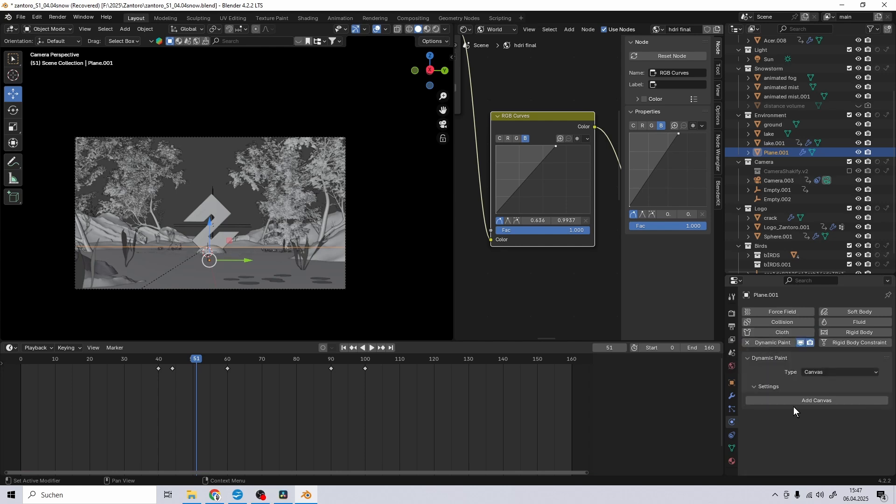
left_click(810, 400)
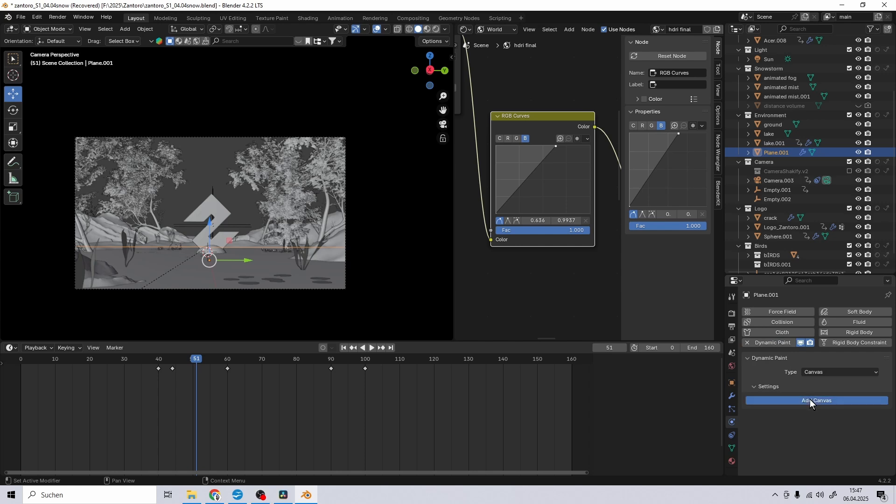
Set the surface type of Plane.001's Dynamic Paint canvas to Waves.
scroll(801, 398, "down", 5)
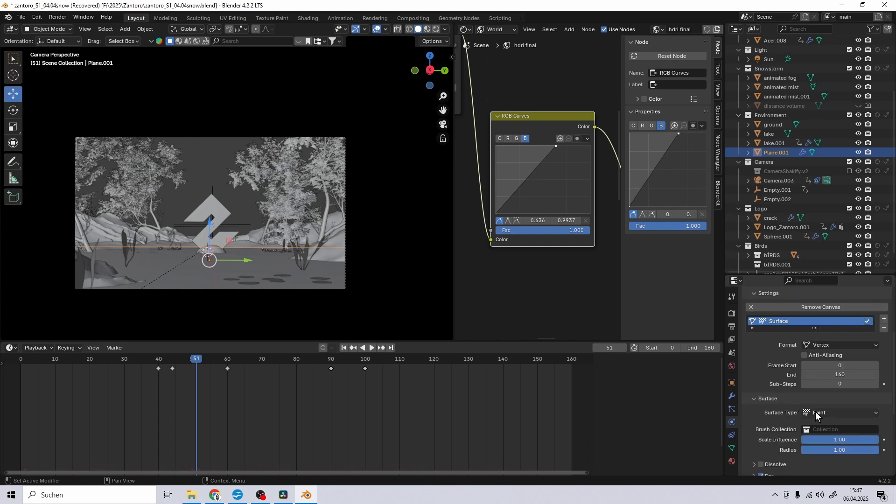
left_click(816, 411)
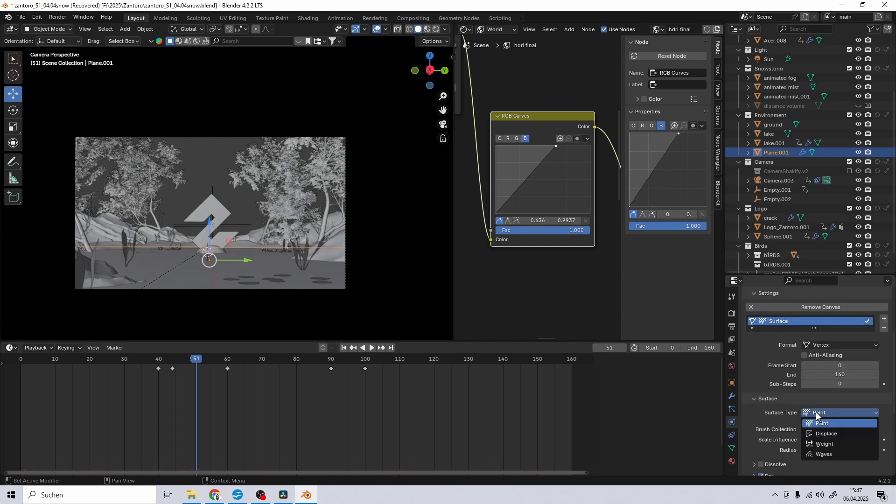
left_click(827, 456)
Select the Logo_Zantoro.001 mesh and set its Dynamic Paint physics type to Brush.
left_click(222, 212)
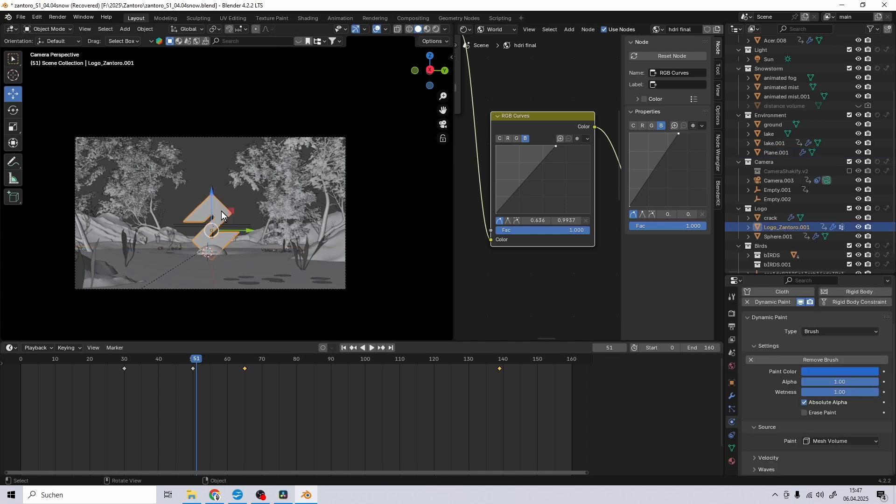
left_click(732, 396)
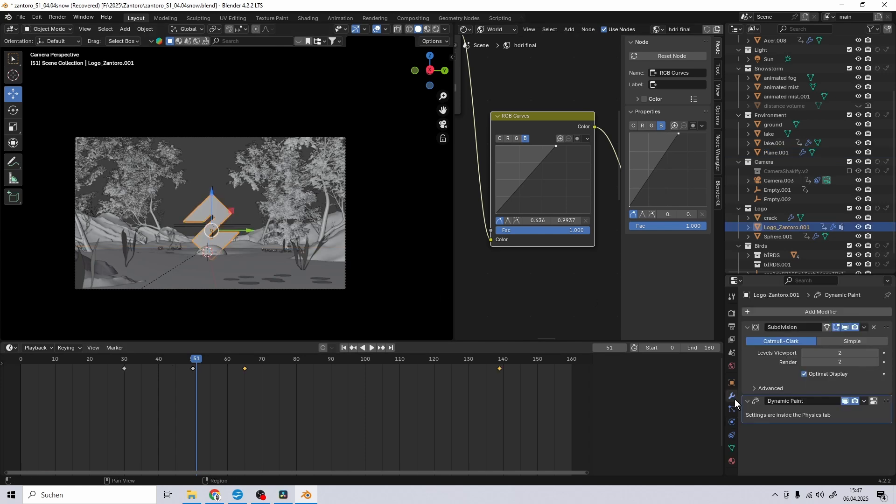
left_click(732, 423)
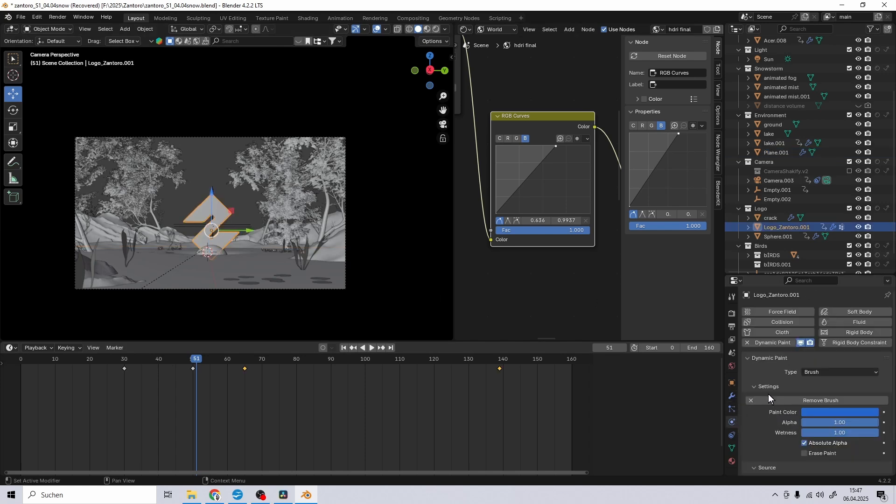
left_click(815, 373)
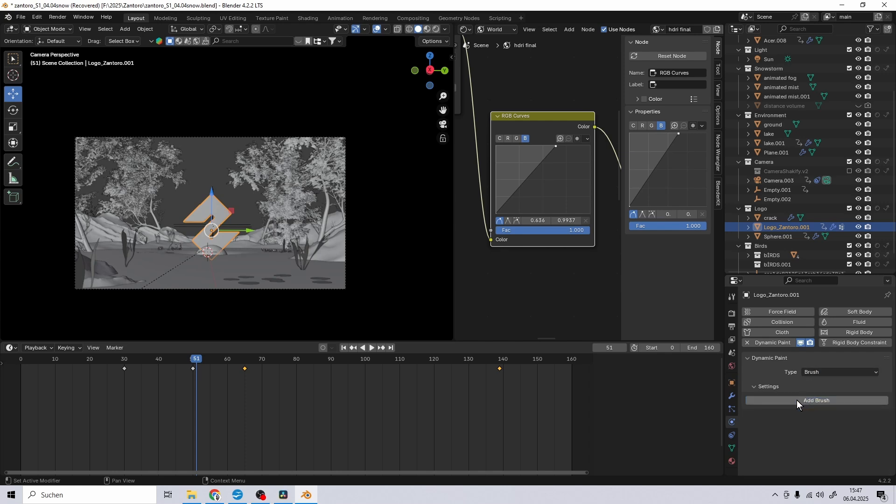
left_click(216, 251)
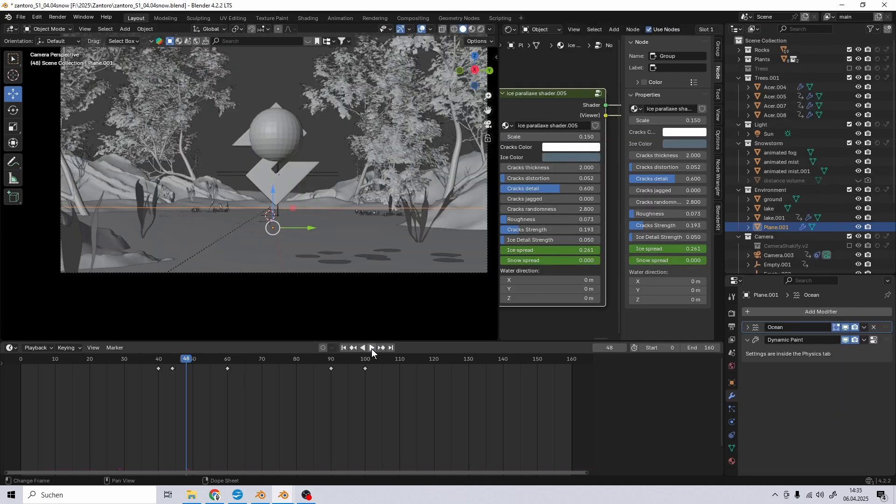
Play the animation from frame 48, pause at frame 71, and look at the logo and water surface.
left_click(371, 348)
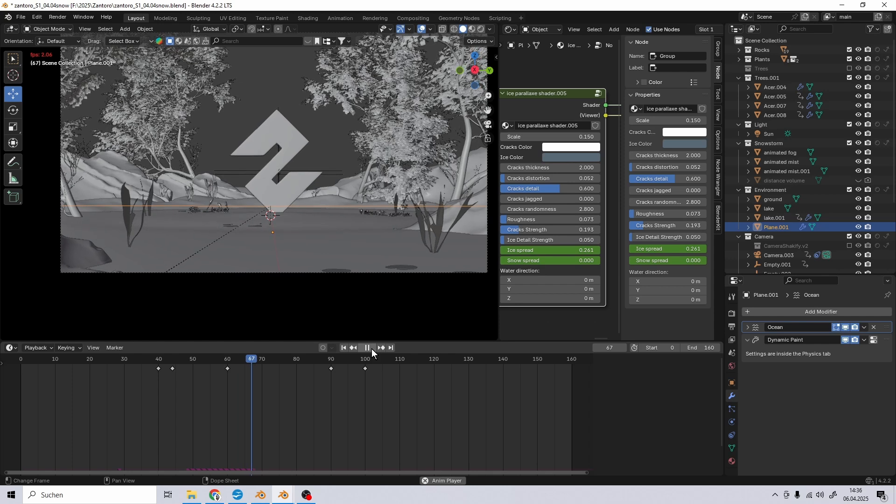
left_click(370, 347)
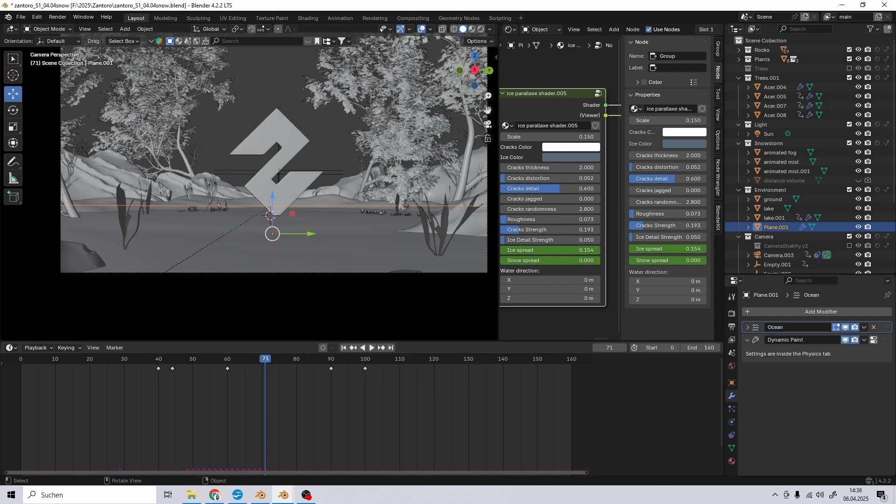
middle_click_drag(317, 121, 288, 123)
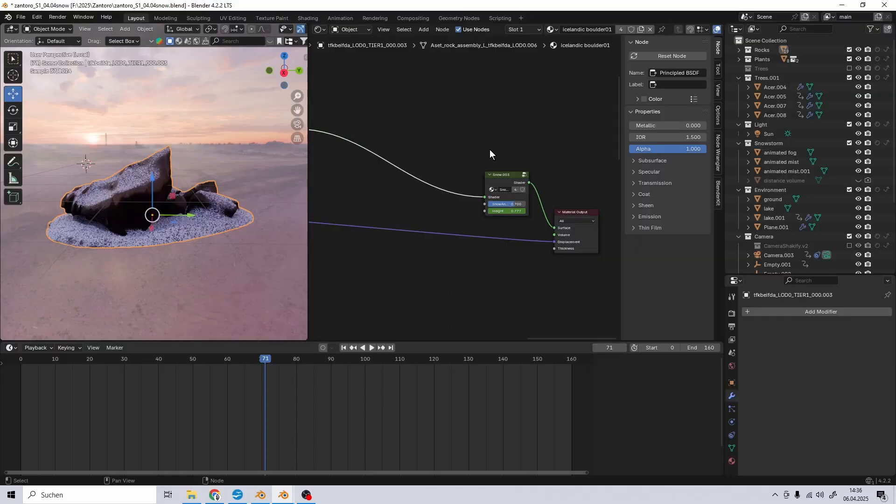
Select the Snow.003 group node in the icelandic boulder01 material and open the group.
left_click(517, 170)
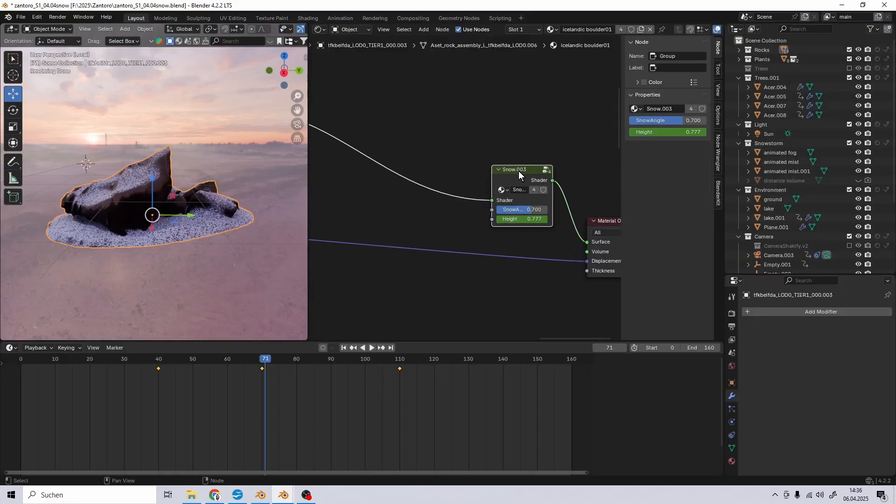
scroll(491, 150, "down", 1)
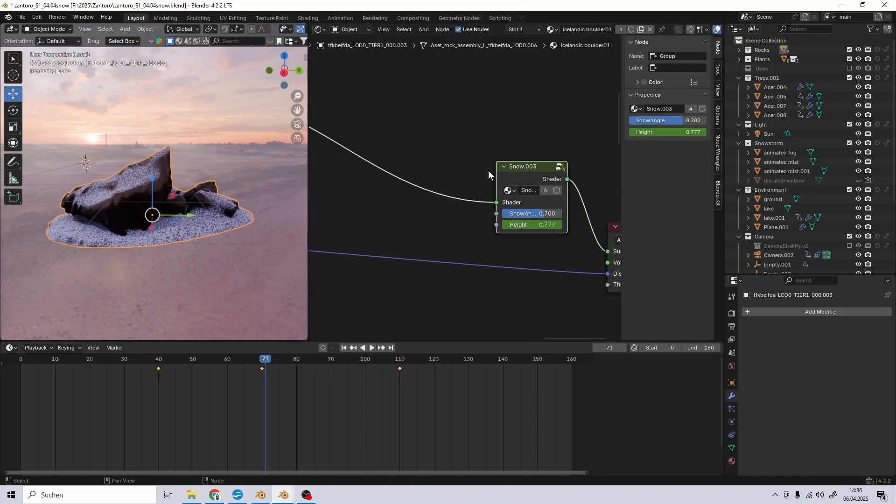
scroll(434, 164, "up", 4)
key("Tab")
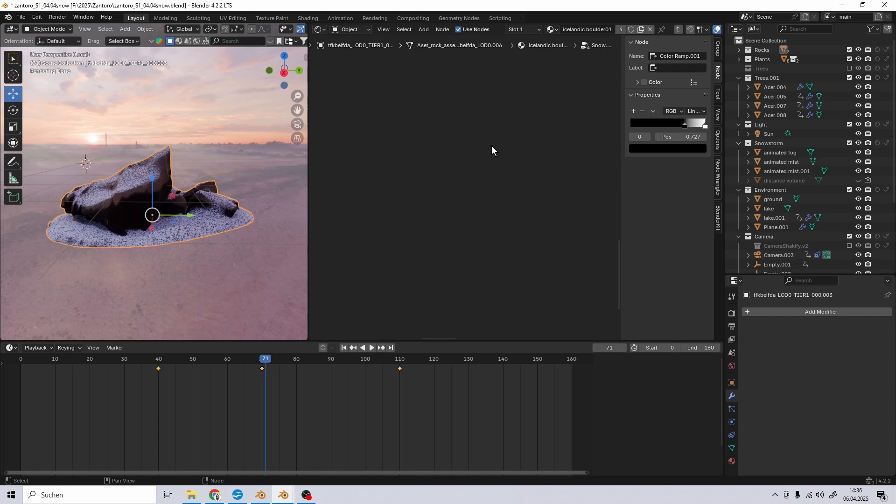
Widen the node editor and examine the complete node network inside the Snow.003 group.
scroll(494, 185, "down", 5)
scroll(476, 186, "up", 3)
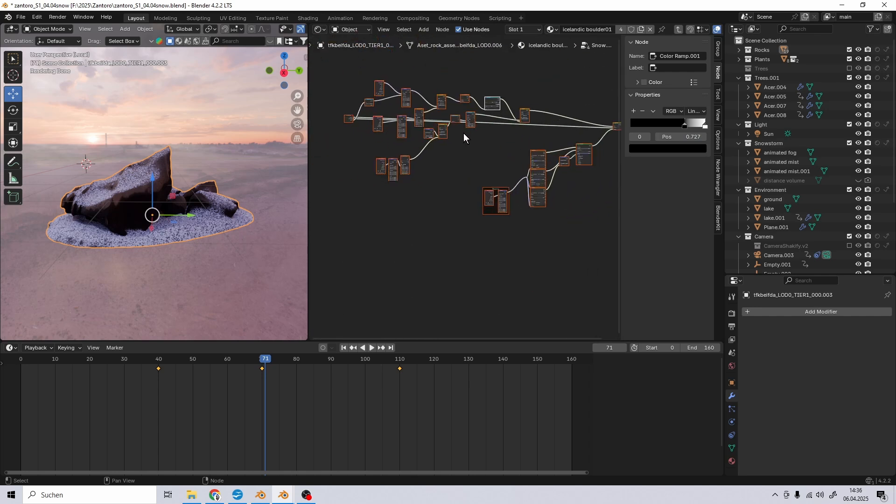
middle_click_drag(463, 133, 425, 192)
scroll(425, 192, "up", 1)
left_click_drag(308, 219, 31, 215)
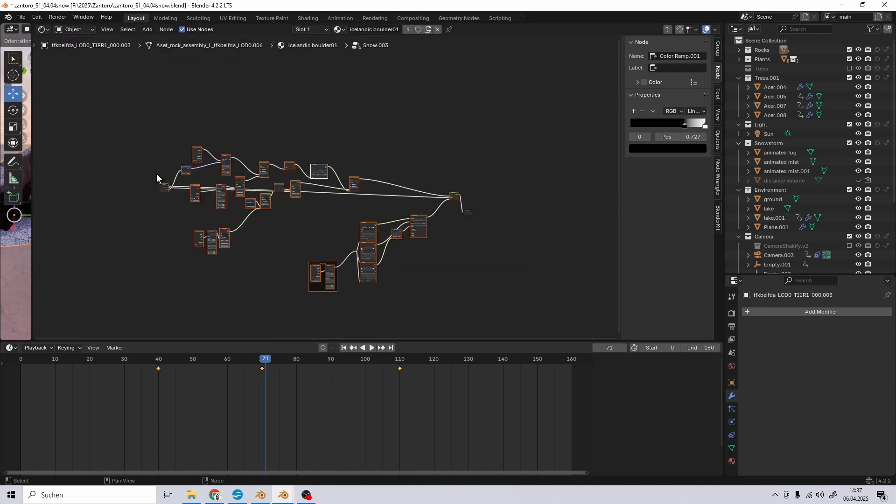
scroll(248, 107, "up", 4)
scroll(256, 122, "down", 3)
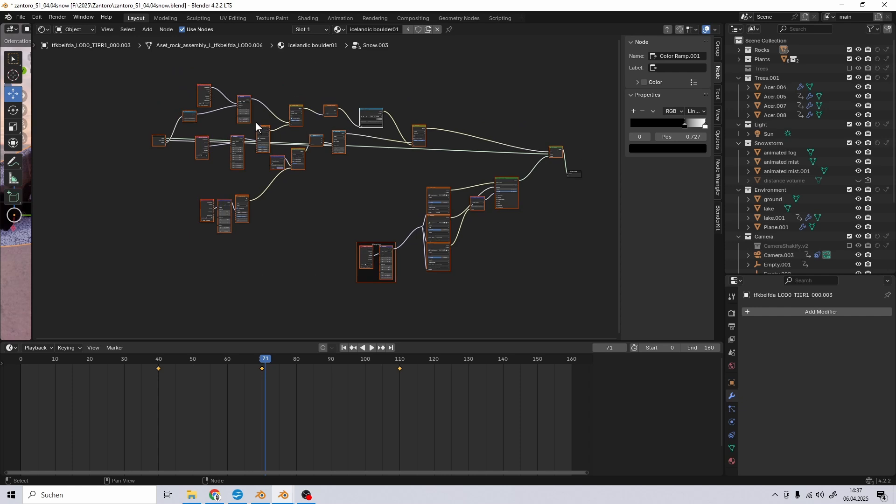
middle_click_drag(256, 124, 290, 144)
Leave the Snow.003 group, enlarge the rock preview, raise the node's Height to 1.707 and try a lower SnowAngle.
key("Tab")
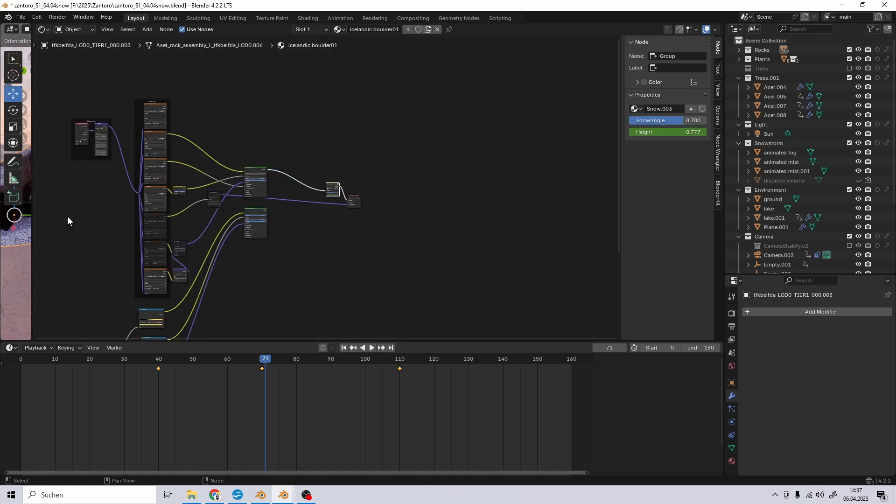
left_click_drag(32, 234, 361, 233)
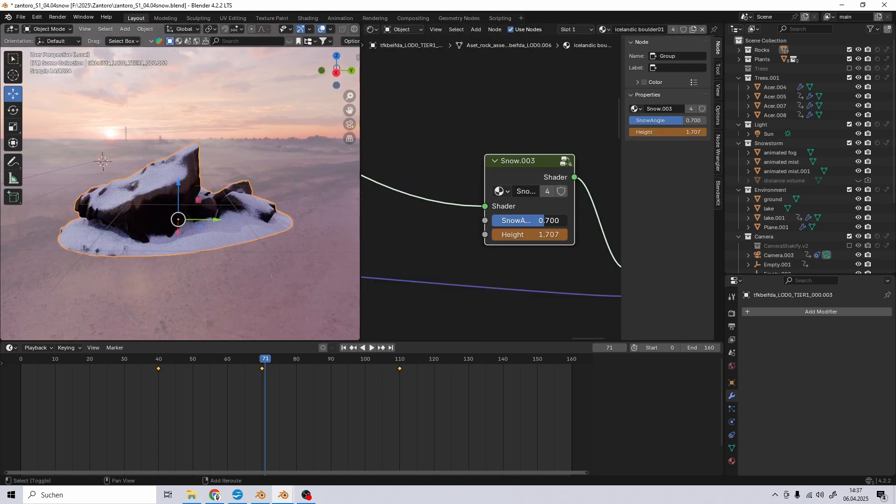
left_click_drag(541, 220, 474, 227)
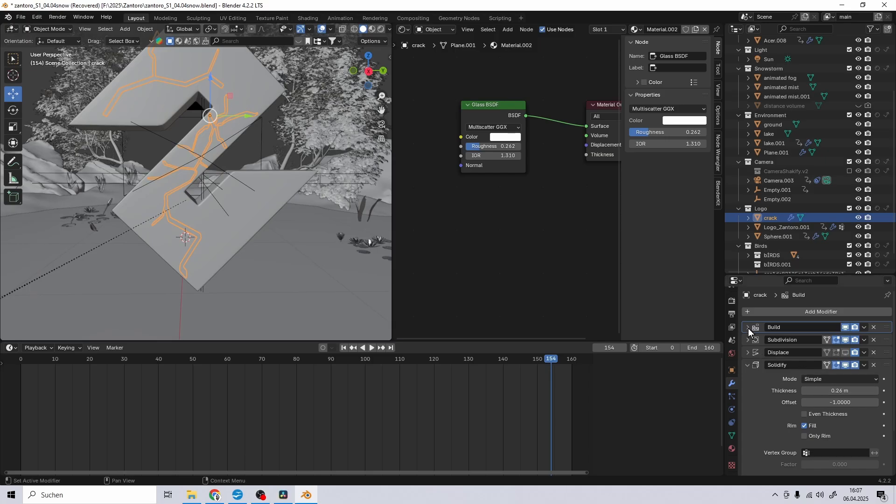
Inspect the crack object on the logo from several angles and check its Build modifier settings.
middle_click_drag(222, 161, 226, 130)
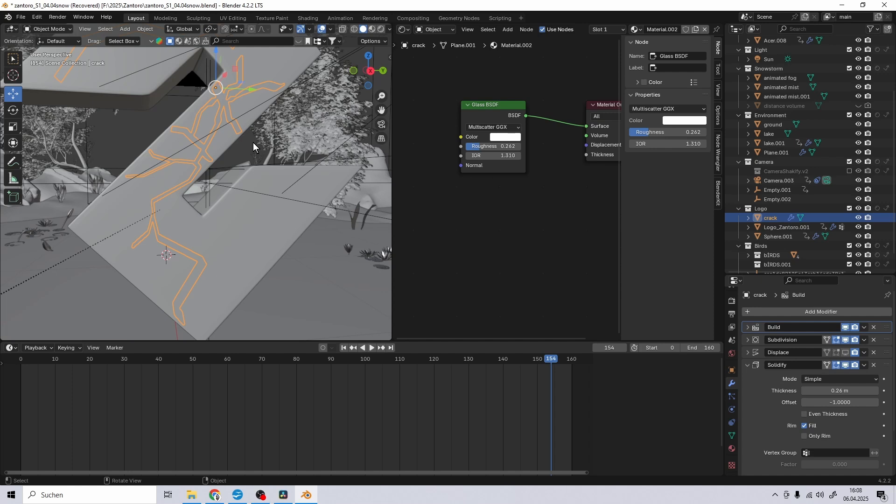
left_click(746, 328)
left_click(748, 328)
middle_click_drag(230, 107, 214, 118)
Isolate the crack mesh in local view and examine its branching geometry up close.
key("KP_Divide")
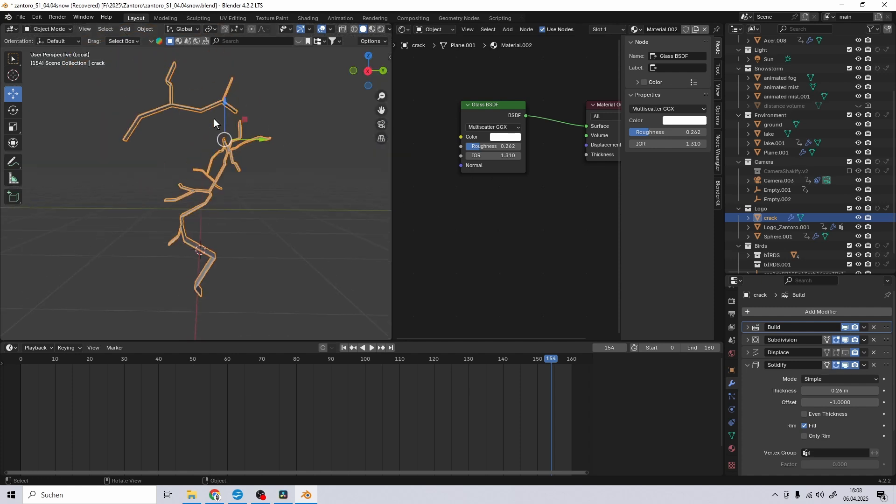
scroll(247, 162, "up", 1)
scroll(254, 169, "down", 3)
middle_click_drag(243, 135, 217, 147, "shift")
scroll(218, 147, "up", 3)
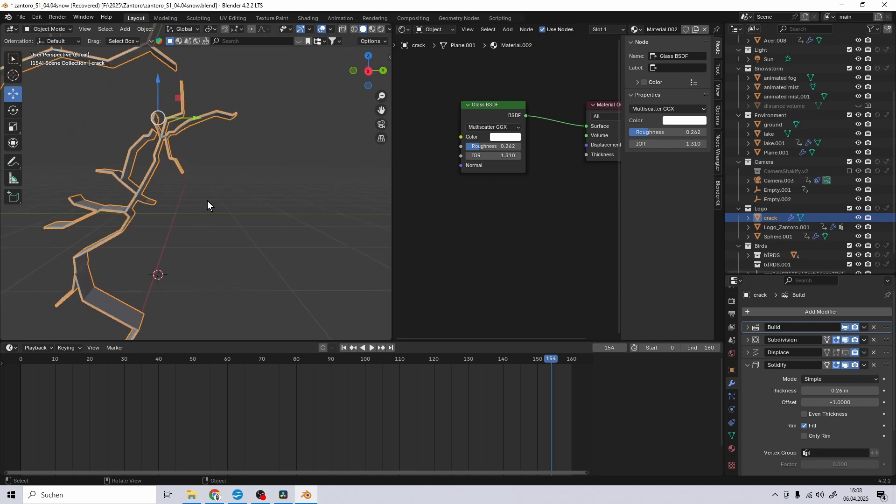
middle_click_drag(208, 203, 194, 164)
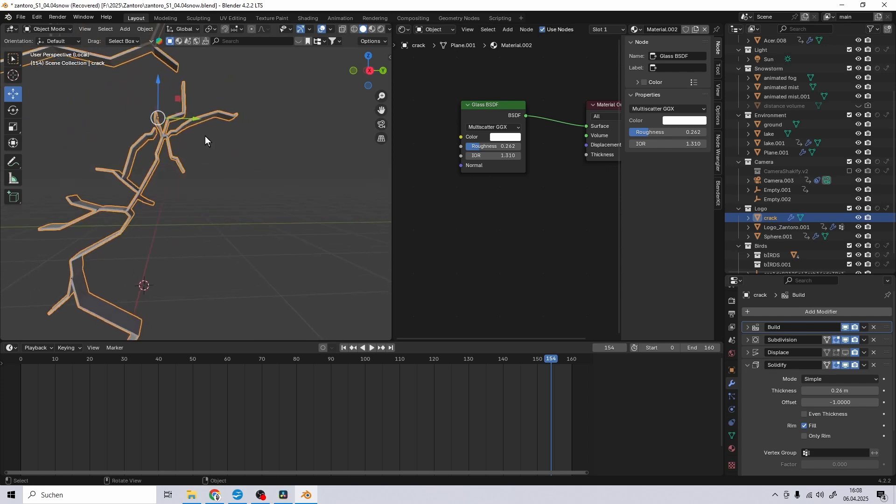
Extrude a new three-segment side branch from an edge of the crack mesh's upper branch in Edit Mode, and return to Object Mode.
key("Tab")
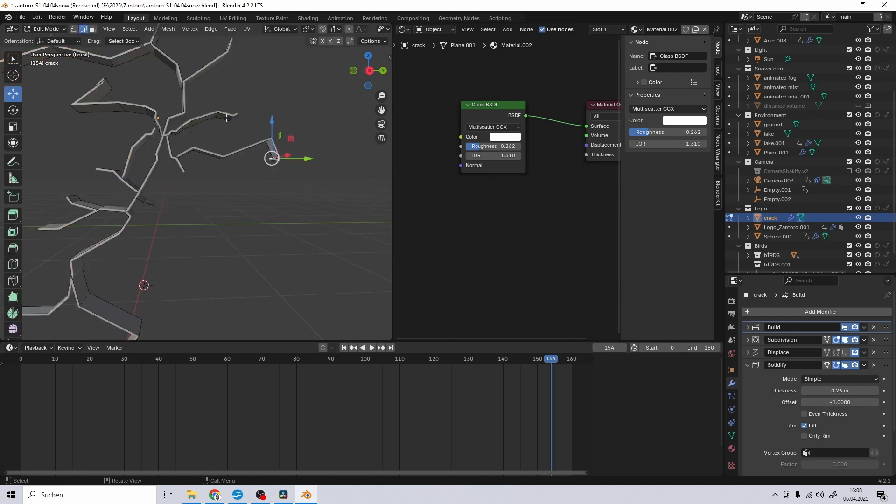
left_click(218, 116)
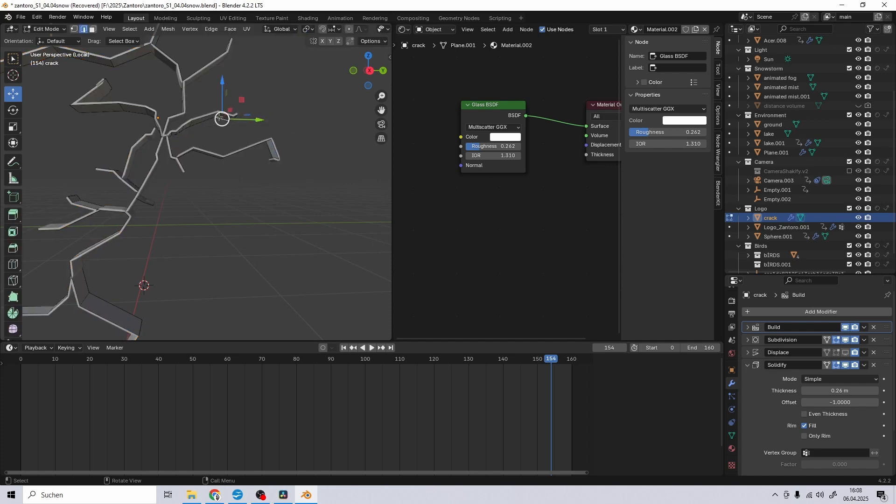
left_click(217, 115)
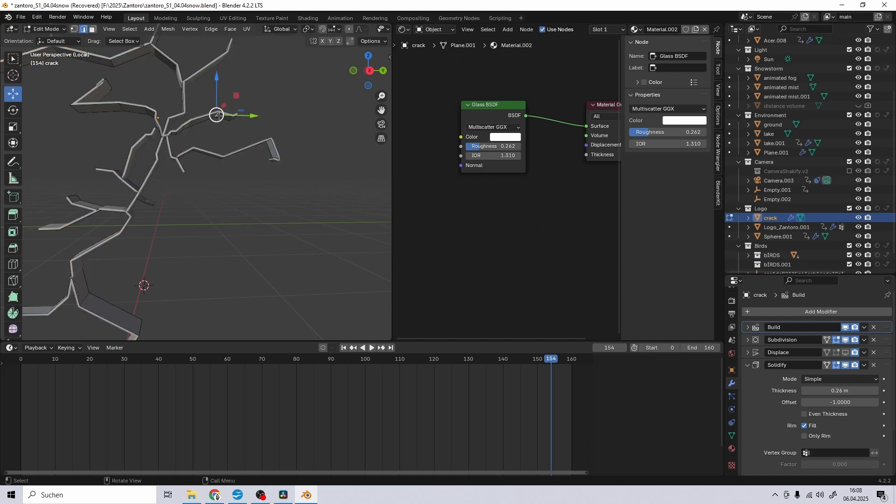
key("e")
left_click(229, 87)
key("e")
left_click(269, 69)
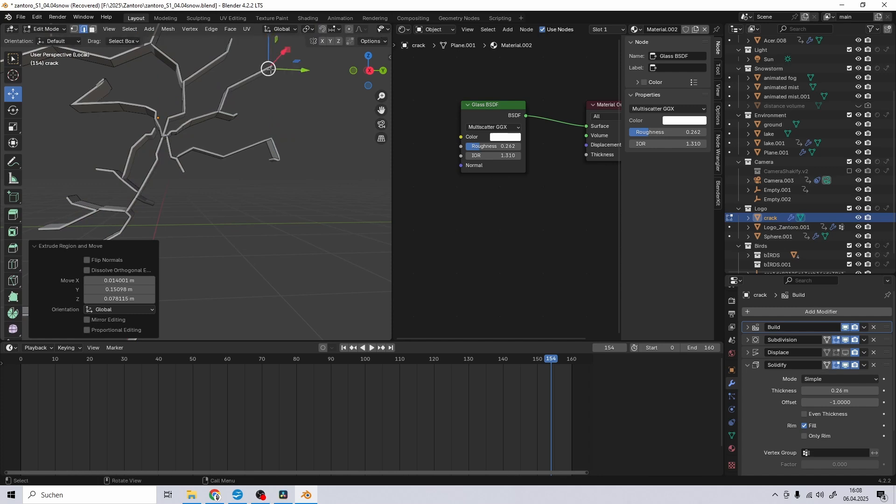
key("e")
left_click(356, 43)
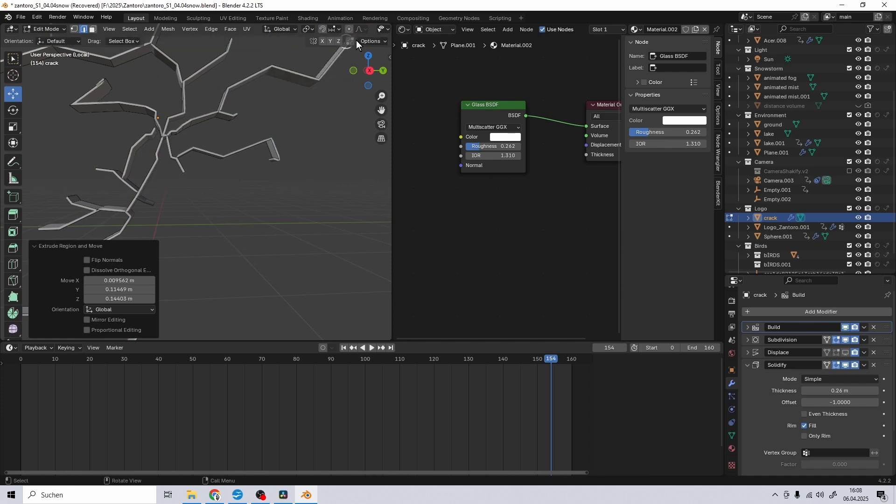
scroll(275, 159, "down", 2)
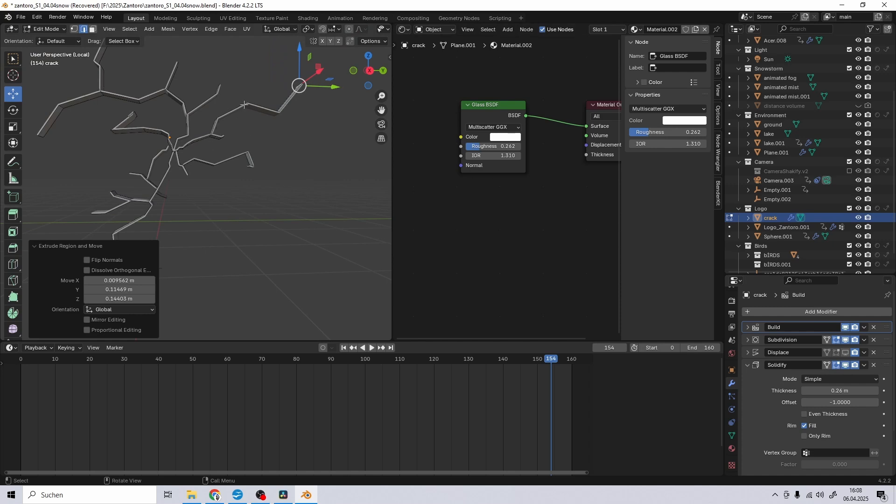
key("Tab")
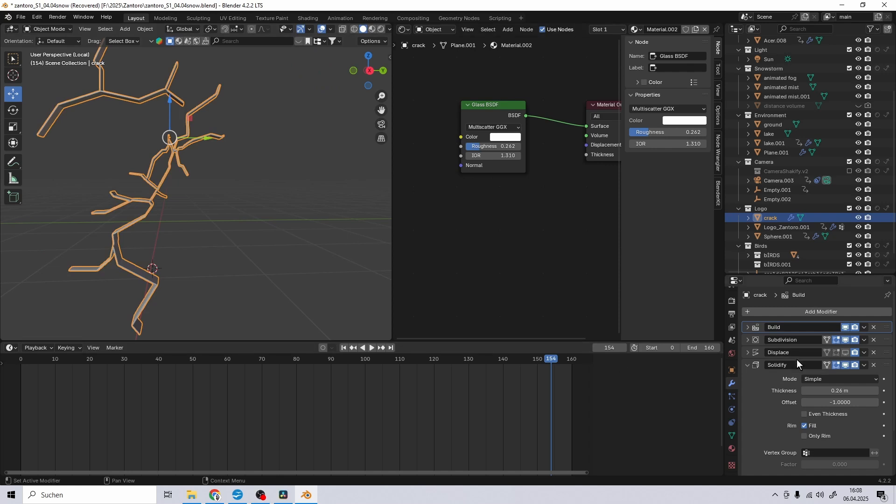
Examine the crack's Build modifier start frame and length, and scrub the timeline to frame 155.
left_click(747, 326)
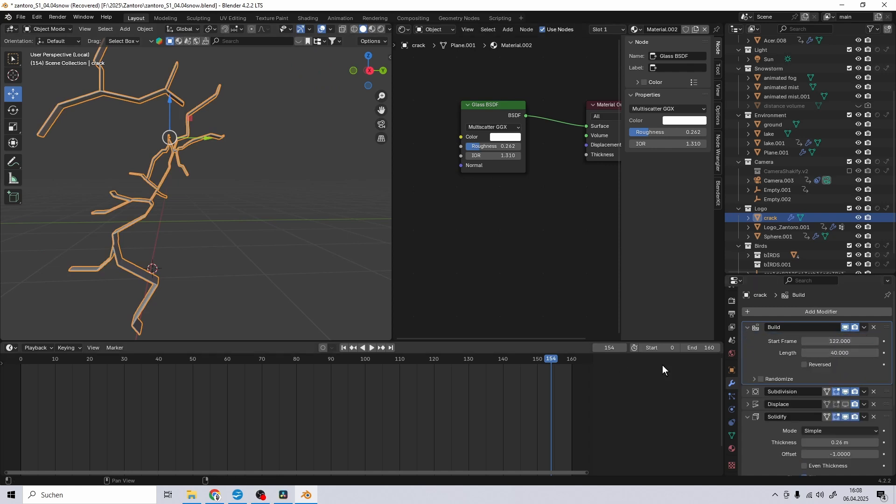
mouse_move(544, 360)
left_mouse_down()
mouse_move(429, 347)
mouse_move(555, 353)
left_mouse_up()
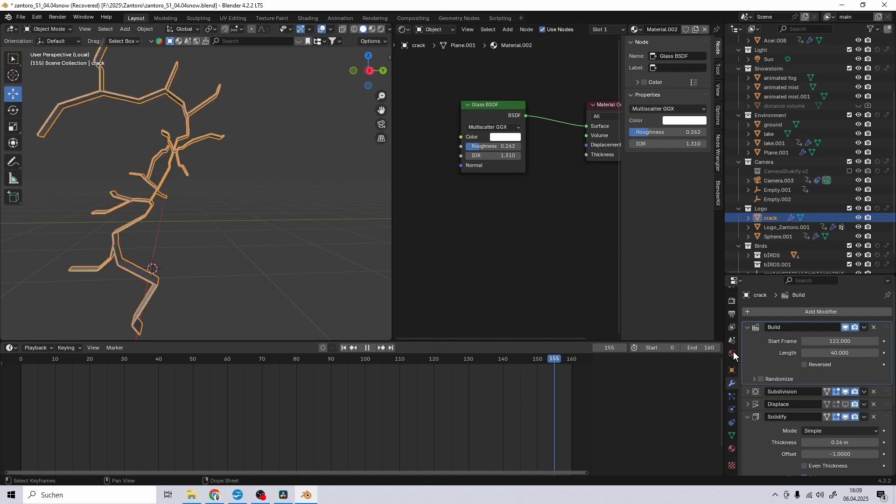
left_click(748, 327)
Show the crack's Displace modifier in the viewport and compare the mesh's edges up close with Subdivision off and on.
left_click(844, 352)
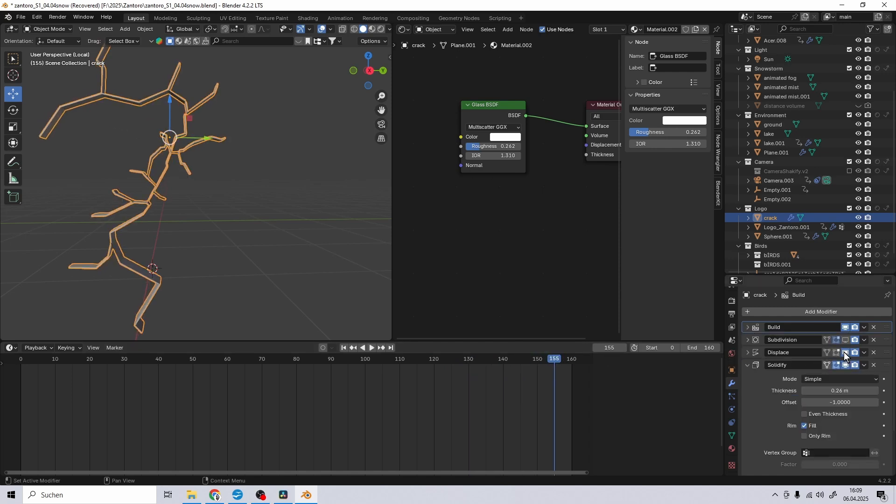
scroll(173, 179, "up", 8)
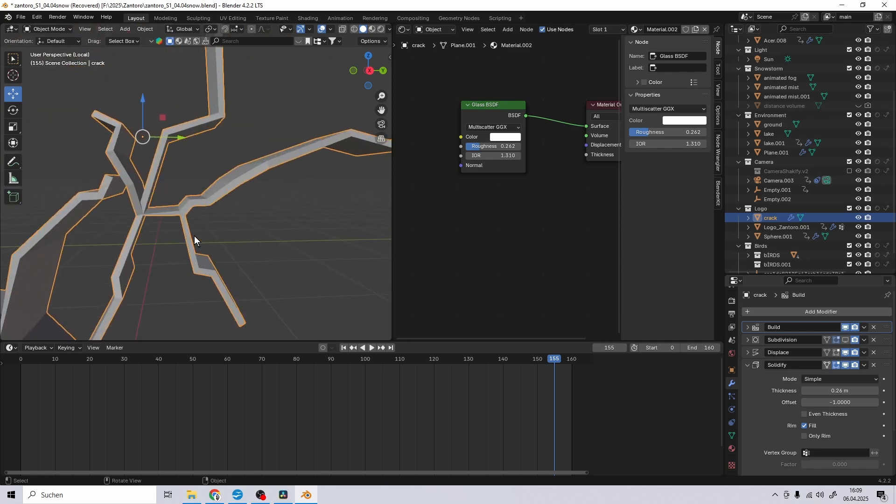
scroll(200, 236, "down", 6)
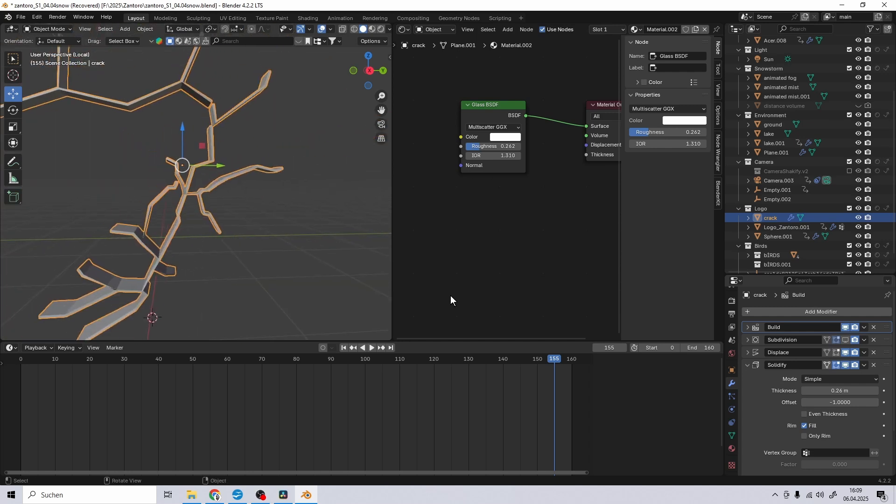
left_click(846, 340)
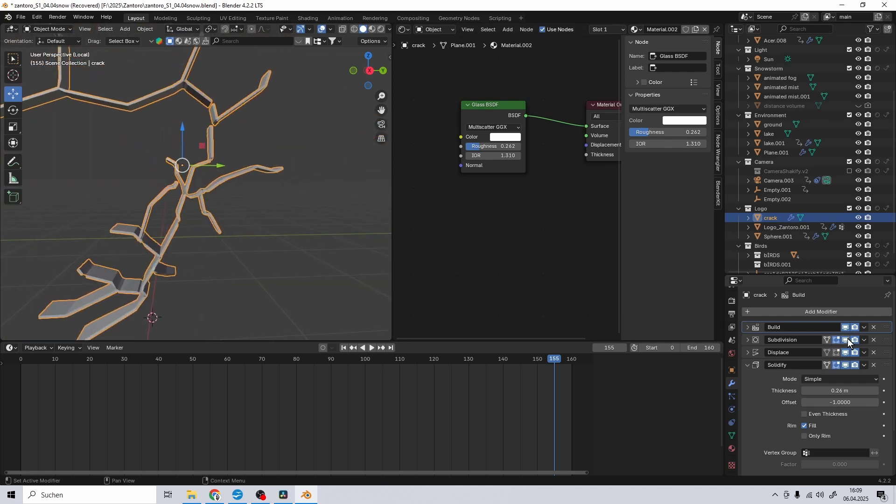
scroll(184, 203, "up", 6)
middle_click_drag(231, 218, 237, 126)
scroll(252, 114, "down", 2)
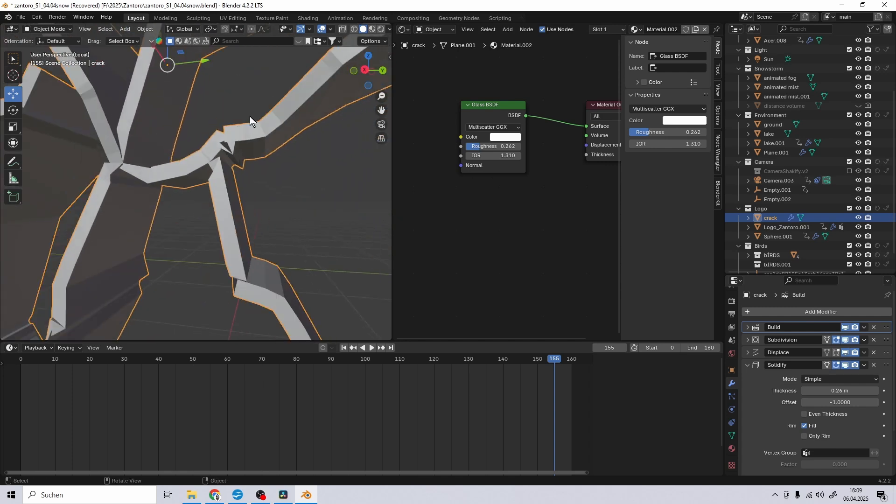
middle_click_drag(245, 273, 136, 225)
scroll(136, 217, "down", 1)
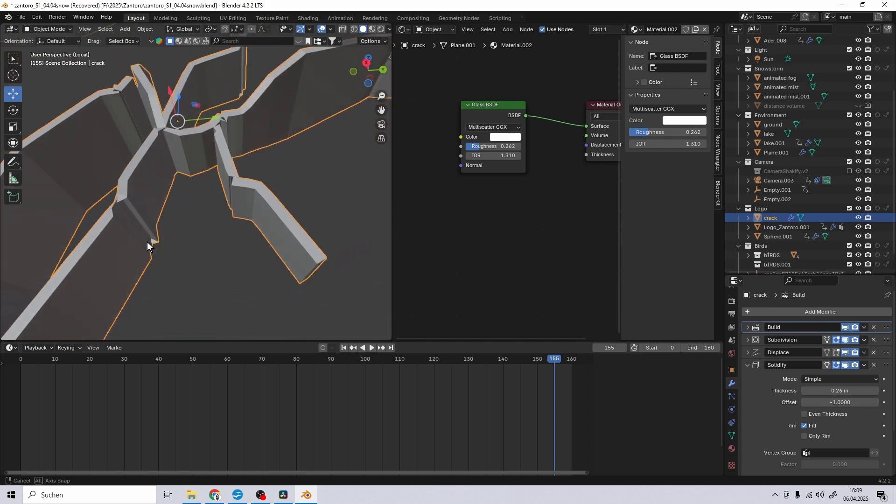
scroll(147, 242, "down", 3)
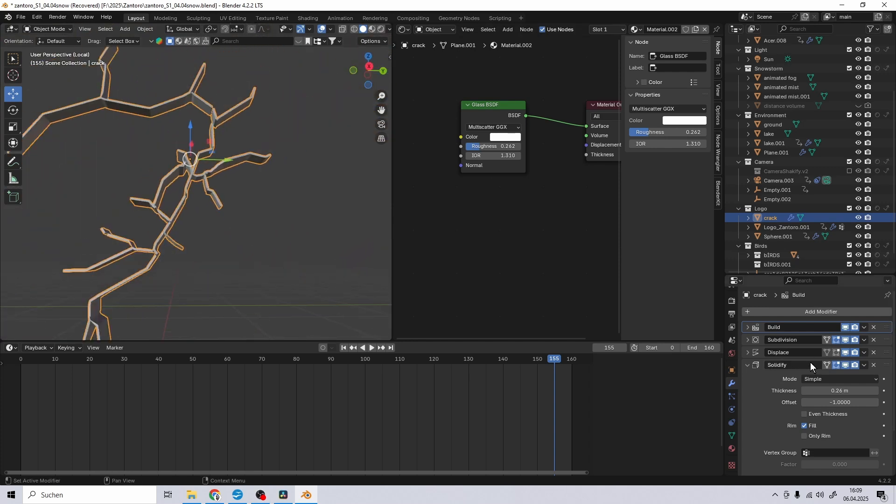
Hide the Solidify modifier in the viewport and inspect the crack mesh without thickness.
left_click(845, 366)
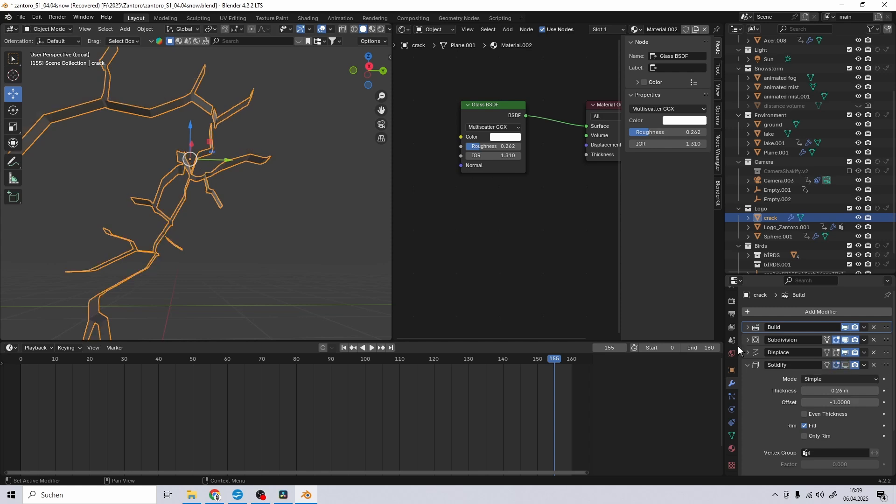
middle_click_drag(278, 228, 164, 212)
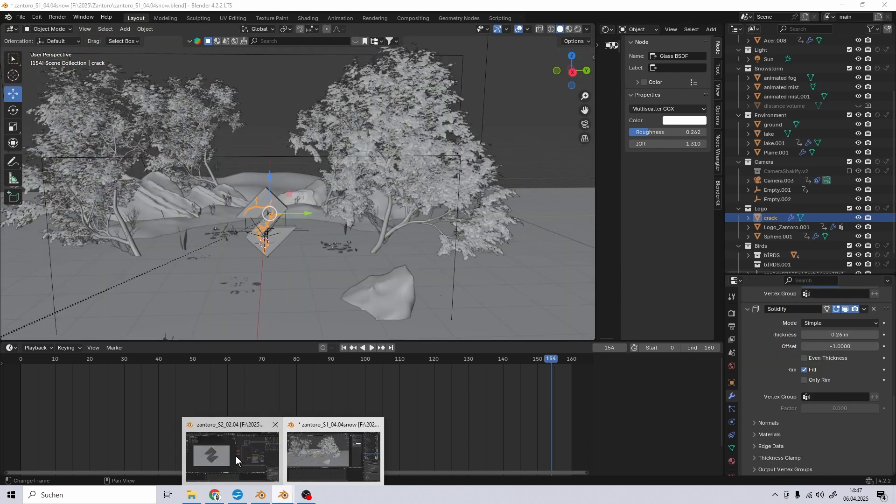
Switch to the zantoro_S2_02.04 Blender file and view its scene.
left_click(233, 452)
middle_click_drag(340, 217, 300, 212)
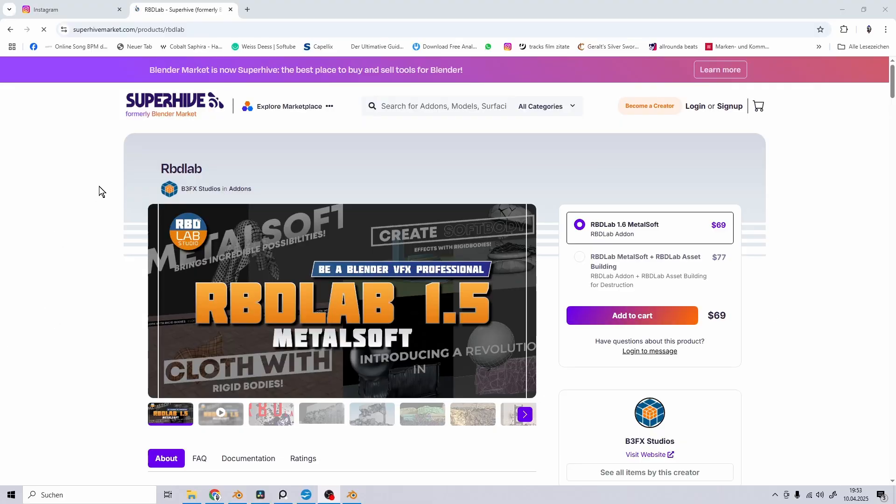
Switch to the Superhive page for the Rbdlab add-on in the browser and highlight the product name.
left_click_drag(157, 169, 240, 169)
left_click(153, 172)
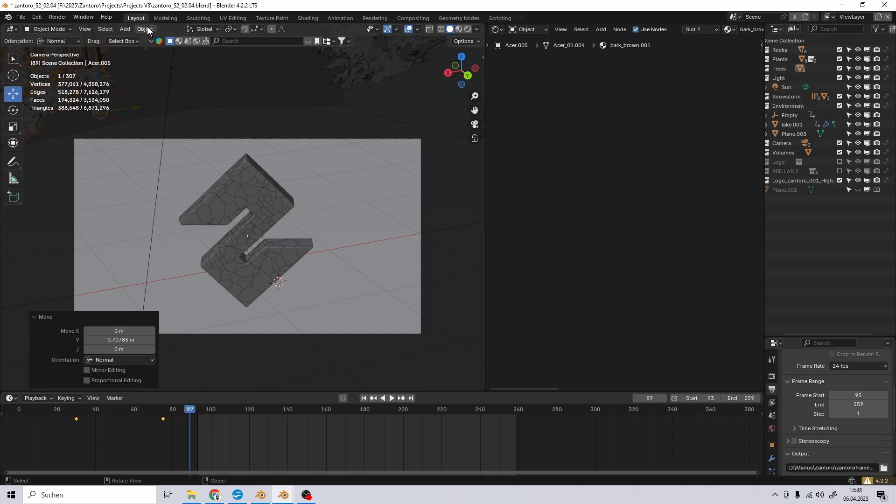
In the zantoro_S2_02.04 Blender file, locate the Cell Fracture quick effect and close the list without running it.
left_click(146, 30)
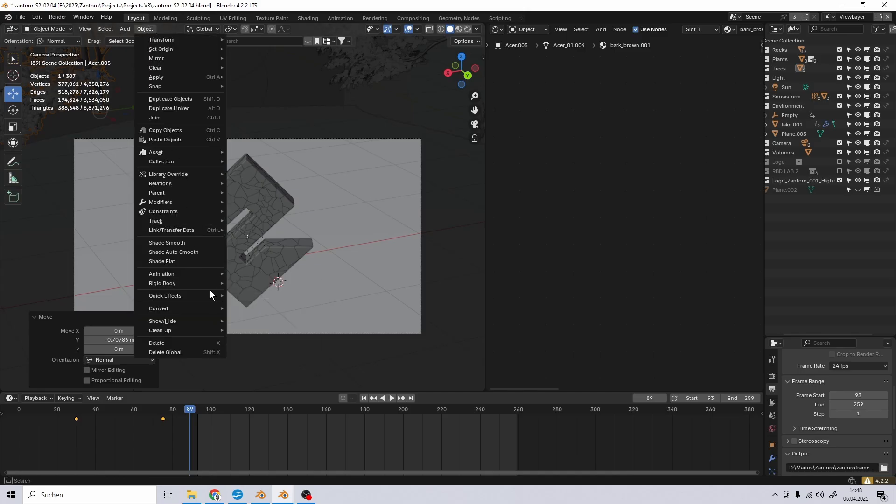
mouse_move(213, 295)
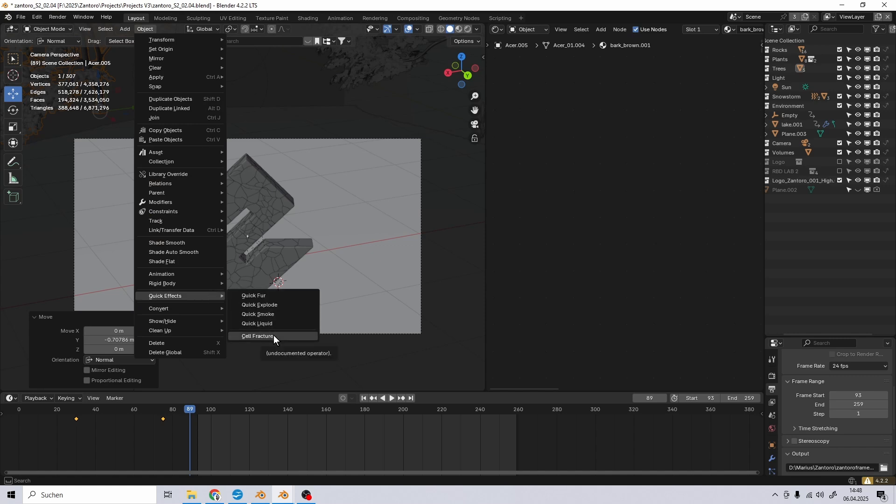
left_click(301, 193)
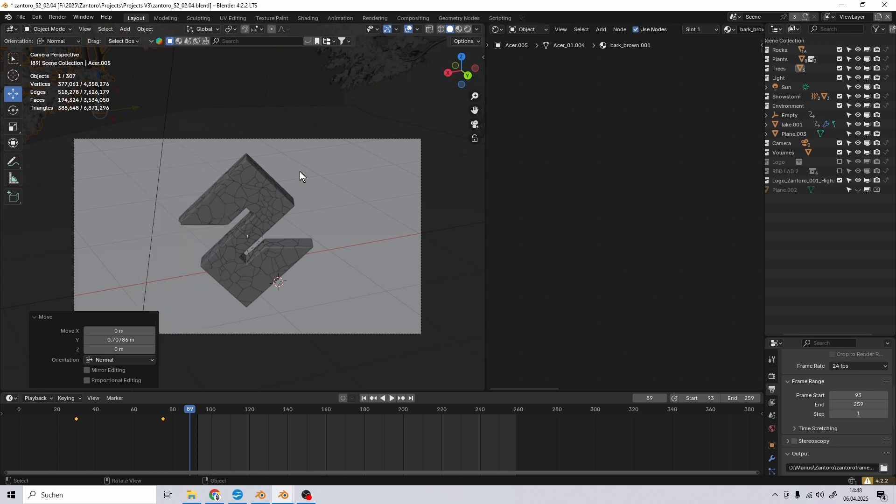
Switch to the rbd logo destruction file and toggle the three RBDLab activator layers' visibility to examine the logo pieces they contain.
left_click(261, 496)
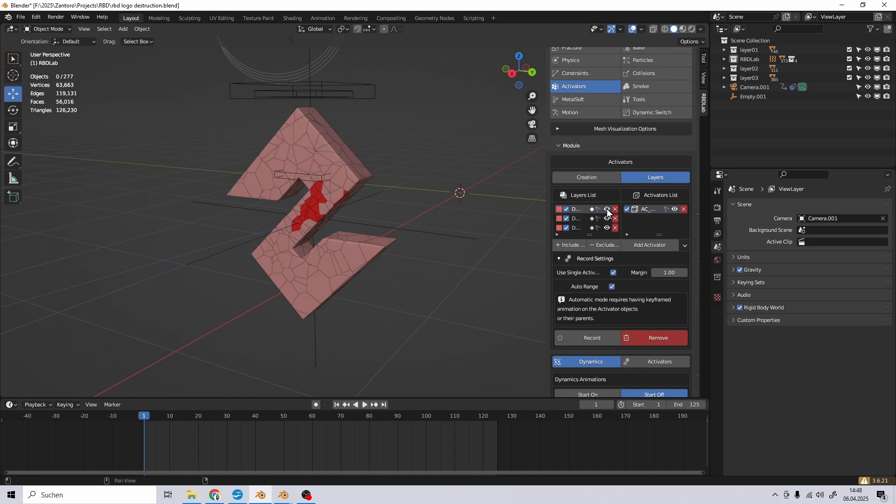
left_click_drag(608, 210, 608, 219)
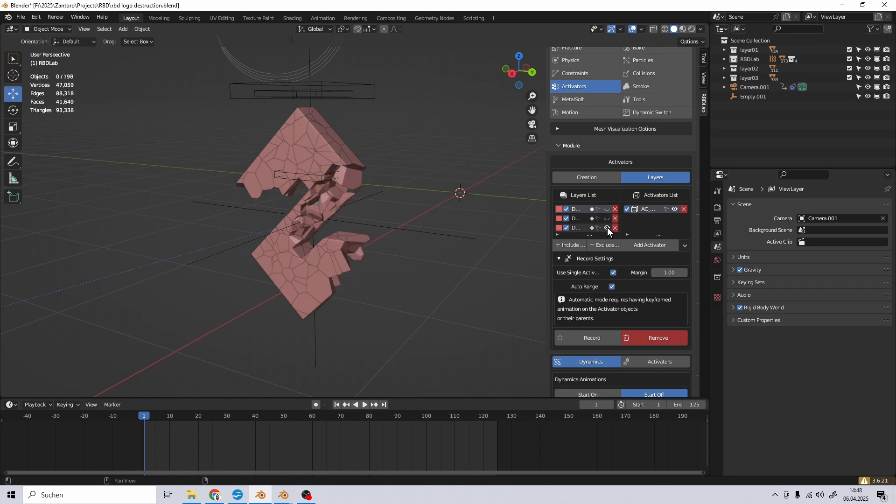
left_click(607, 228)
left_click(607, 228)
left_click(607, 219)
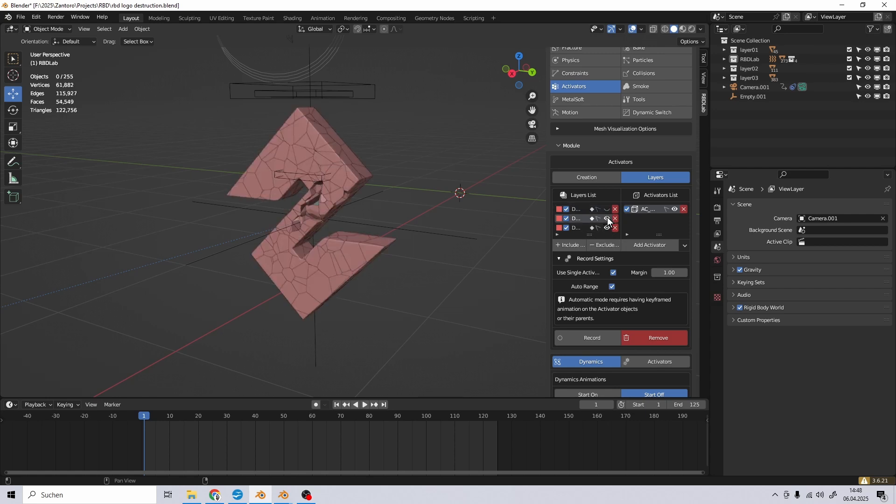
left_click(607, 210)
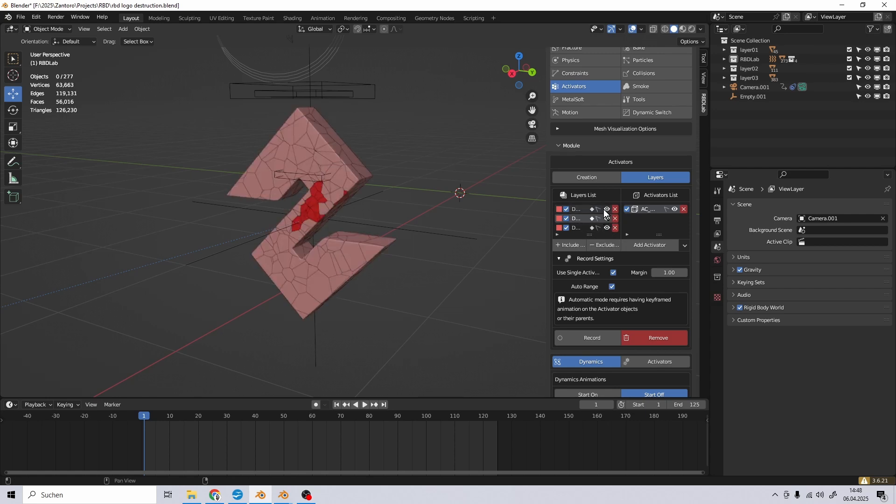
Move the small activator box down below the logo and the larger activator box down around its lower tip.
left_click(334, 93)
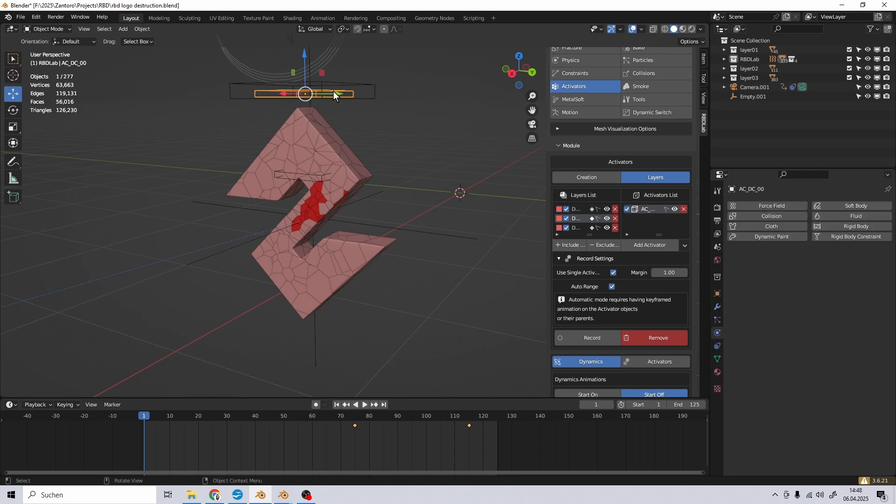
left_click_drag(304, 52, 295, 254)
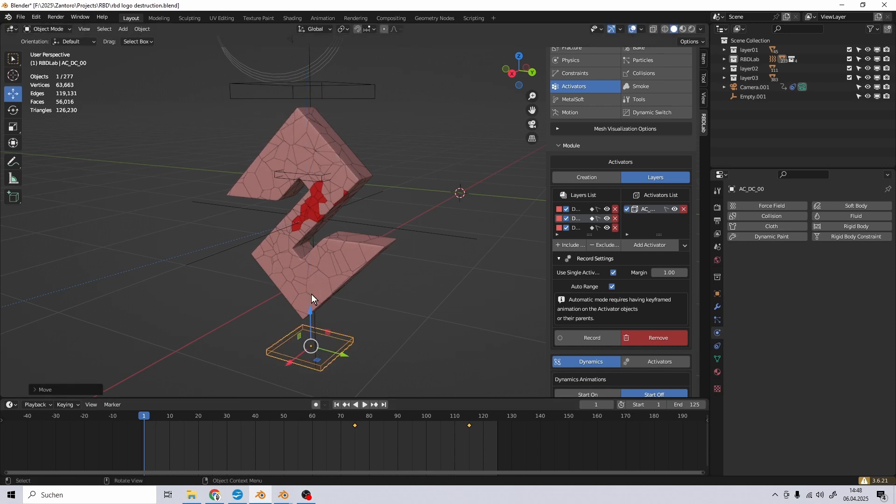
left_click(294, 95)
left_click_drag(302, 55, 306, 252)
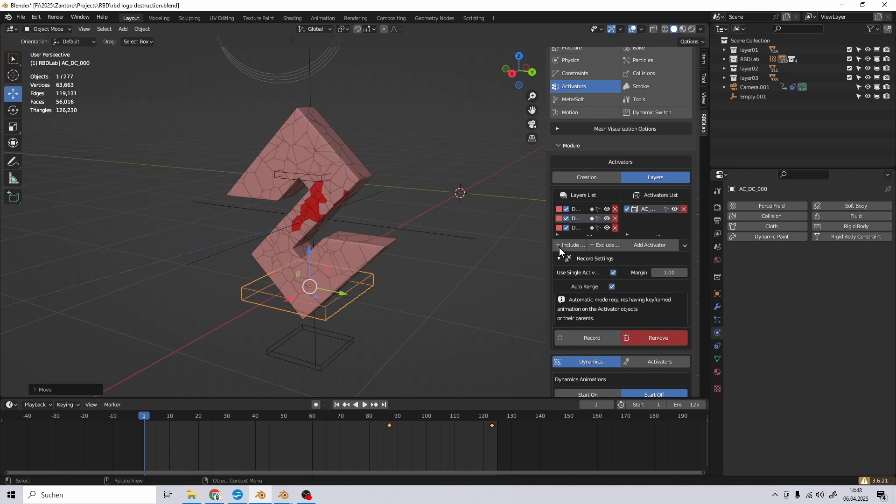
Toggle the second activator layer off and on to check which logo pieces belong to it.
left_click(606, 218)
left_click(607, 218)
scroll(295, 127, "down", 2)
scroll(300, 138, "up", 3)
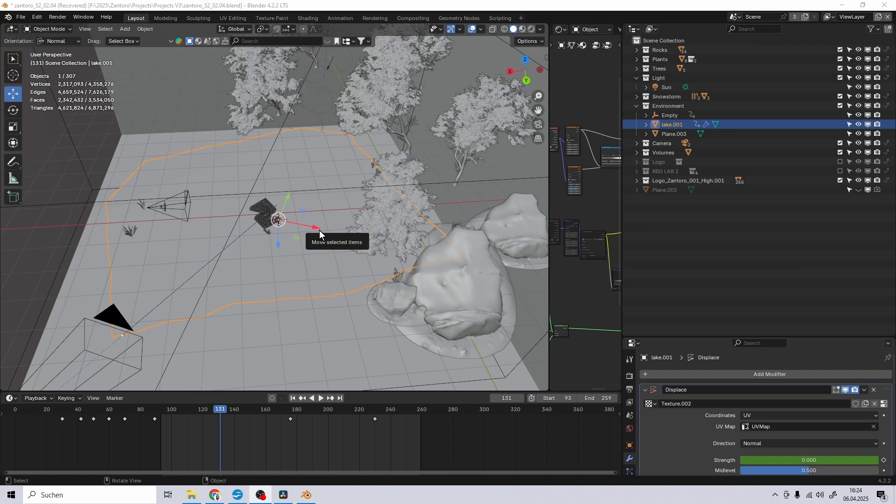
In the zantoro_S2_02.04 file, preview frame 200 rendered through the camera and examine lake.001's Displace modifier settings.
middle_click_drag(319, 231, 340, 233)
key("KP_0")
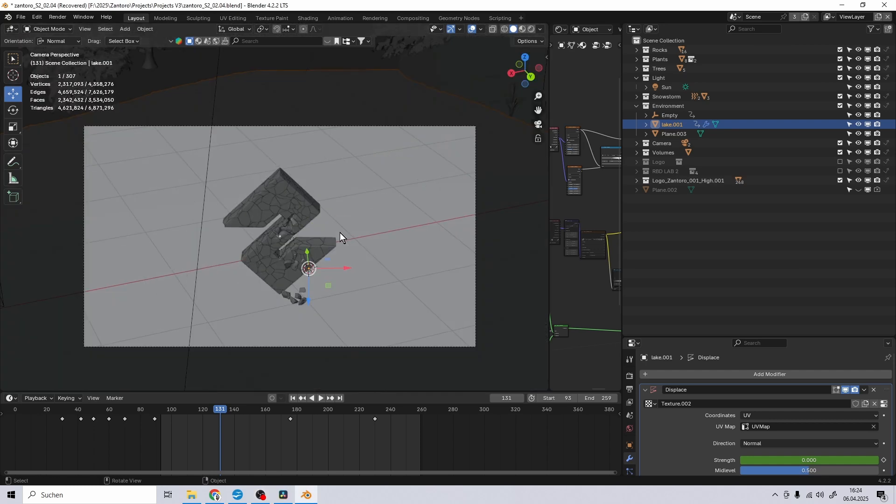
left_click(328, 410)
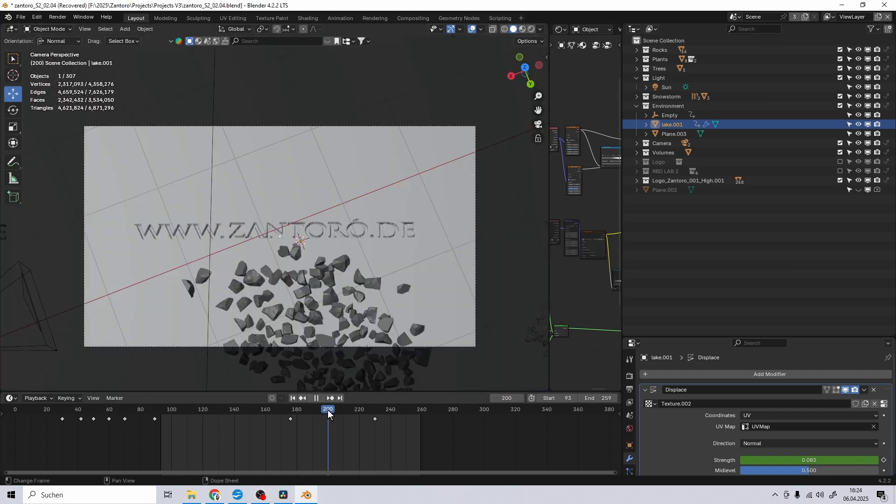
key("z")
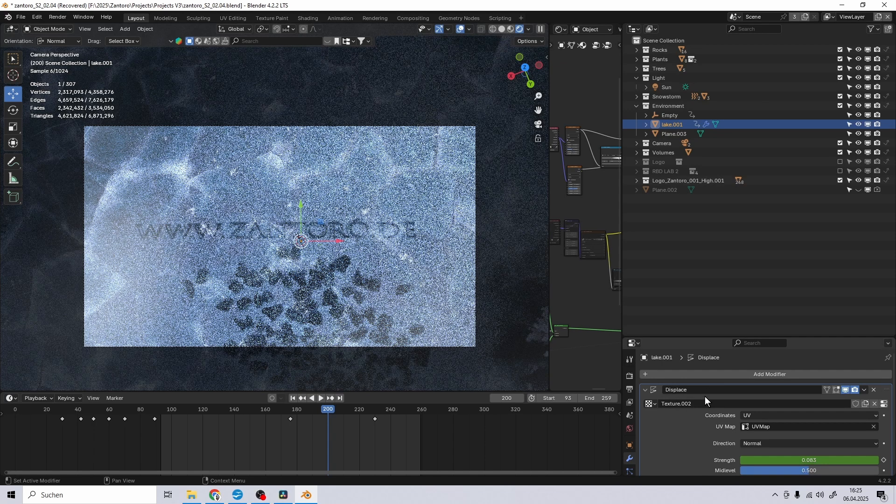
scroll(715, 427, "down", 1)
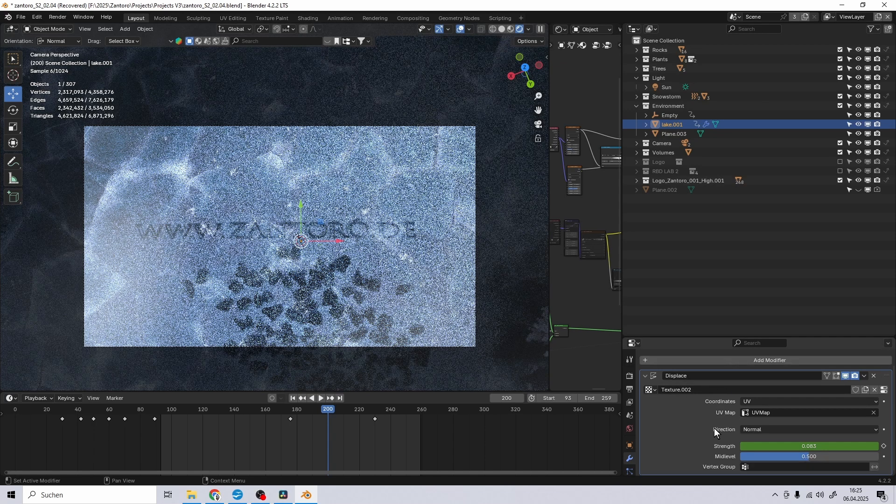